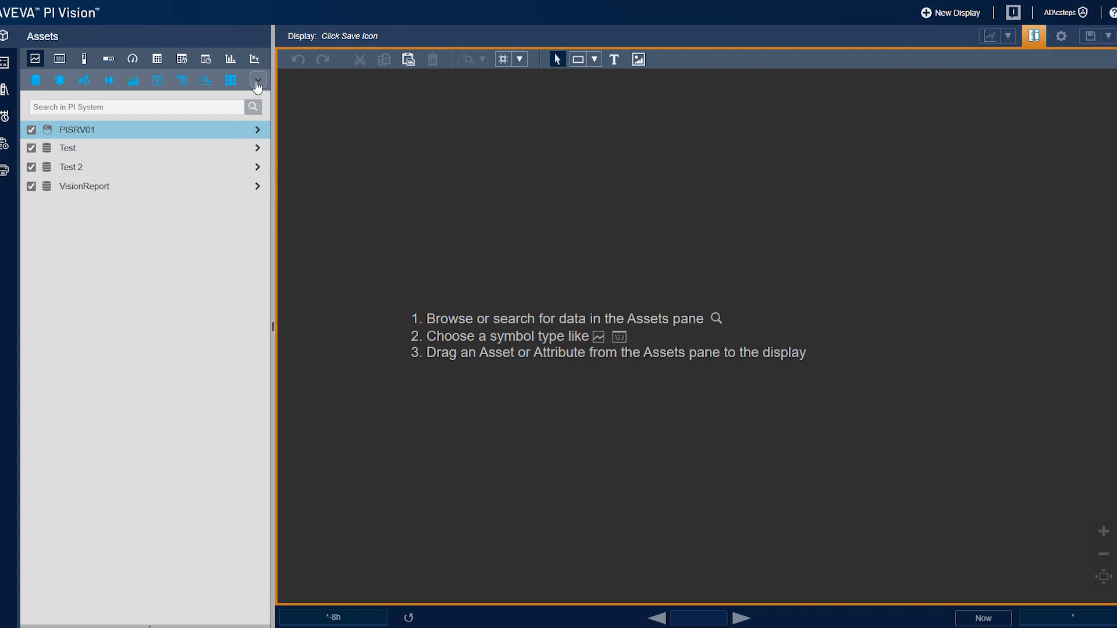
- Add a Sankey symbol to the display using Element1's Float 2 through Float 6 15 min attributes from the Test database
{"action": "left_click", "coordinate": [257, 79]}
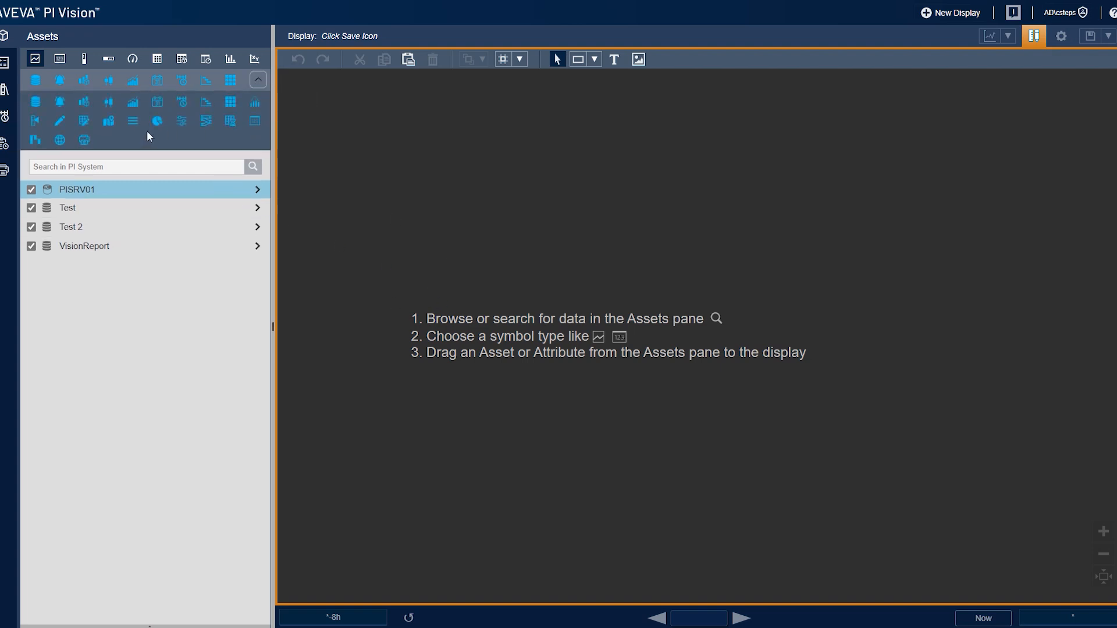
{"action": "left_click", "coordinate": [205, 121]}
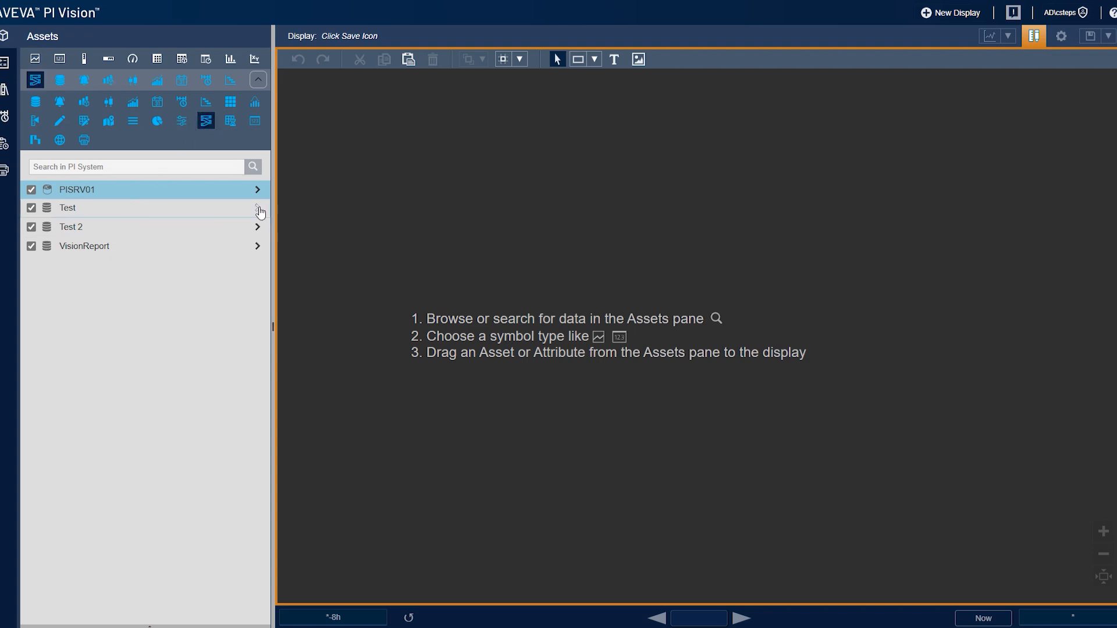
{"action": "left_click", "coordinate": [258, 208]}
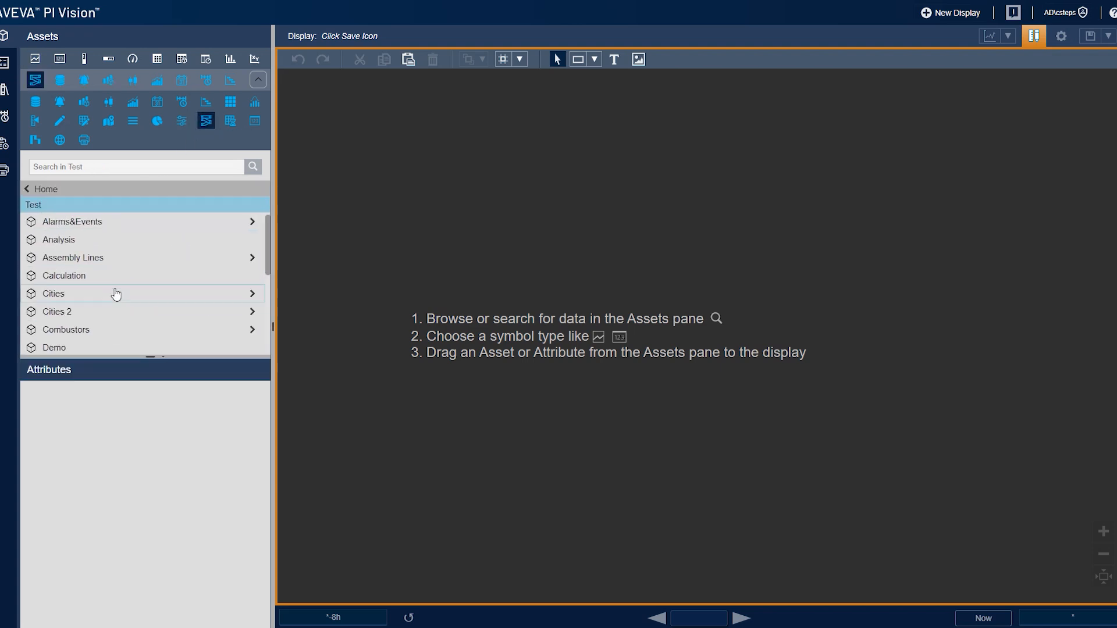
{"action": "scroll", "coordinate": [110, 326], "scroll_direction": "down", "scroll_amount": 2}
{"action": "left_click", "coordinate": [98, 309]}
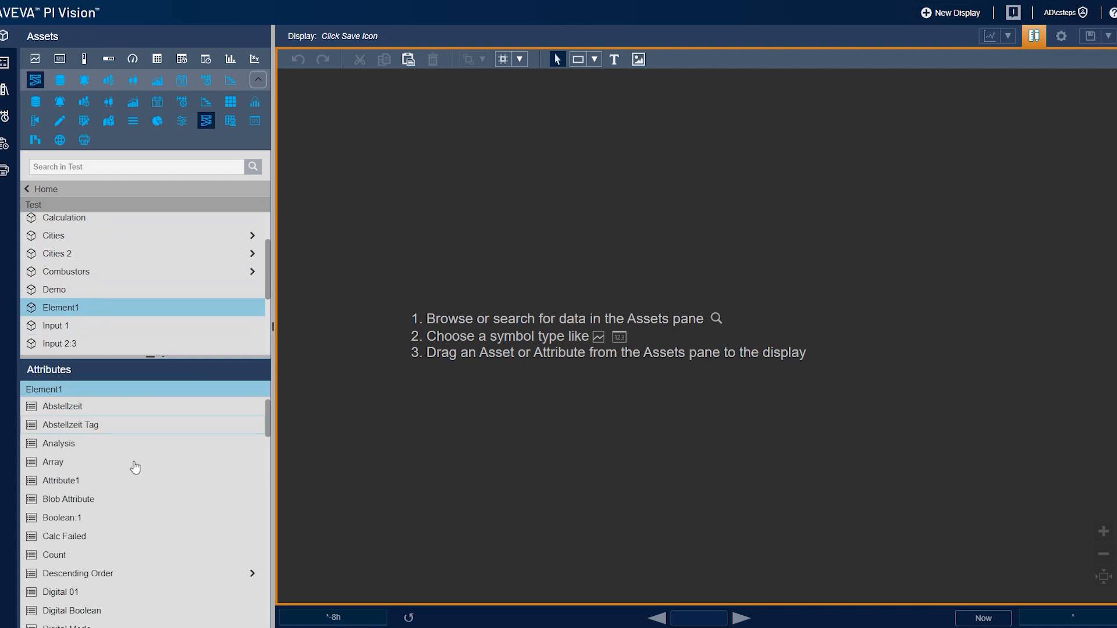
{"action": "scroll", "coordinate": [132, 469], "scroll_direction": "down", "scroll_amount": 5}
{"action": "scroll", "coordinate": [145, 496], "scroll_direction": "down", "scroll_amount": 1}
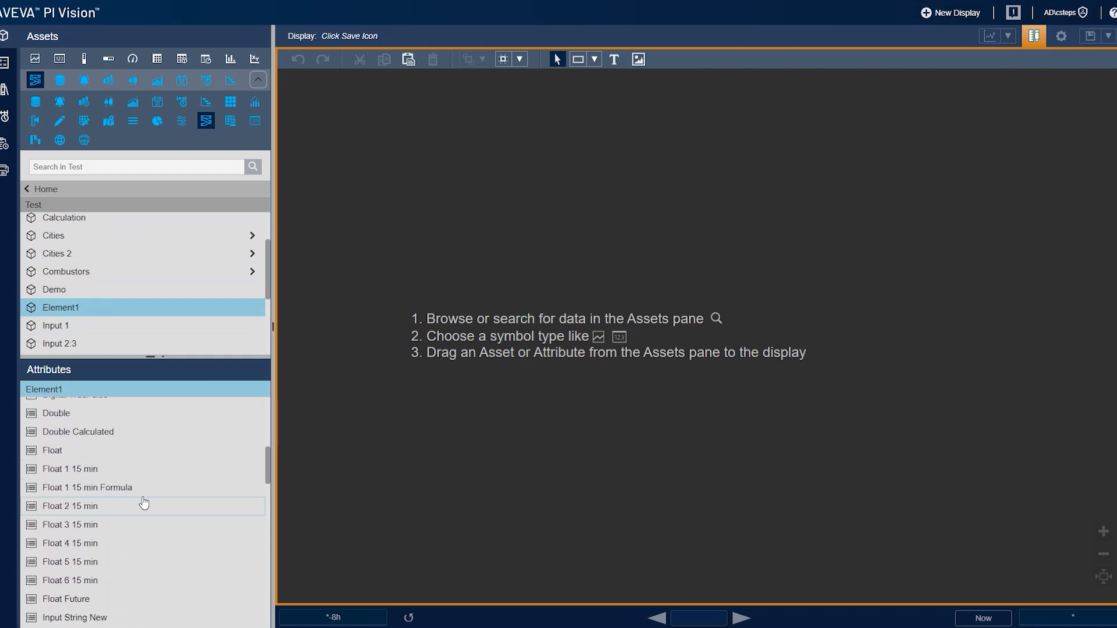
{"action": "left_click", "coordinate": [105, 514]}
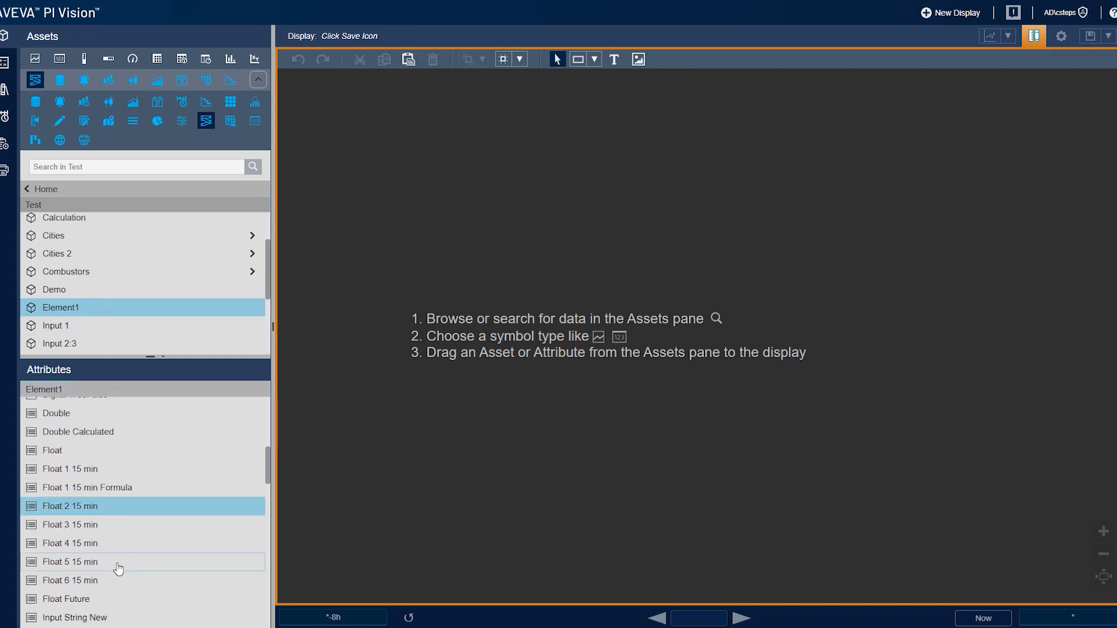
{"action": "left_click", "coordinate": [115, 584]}
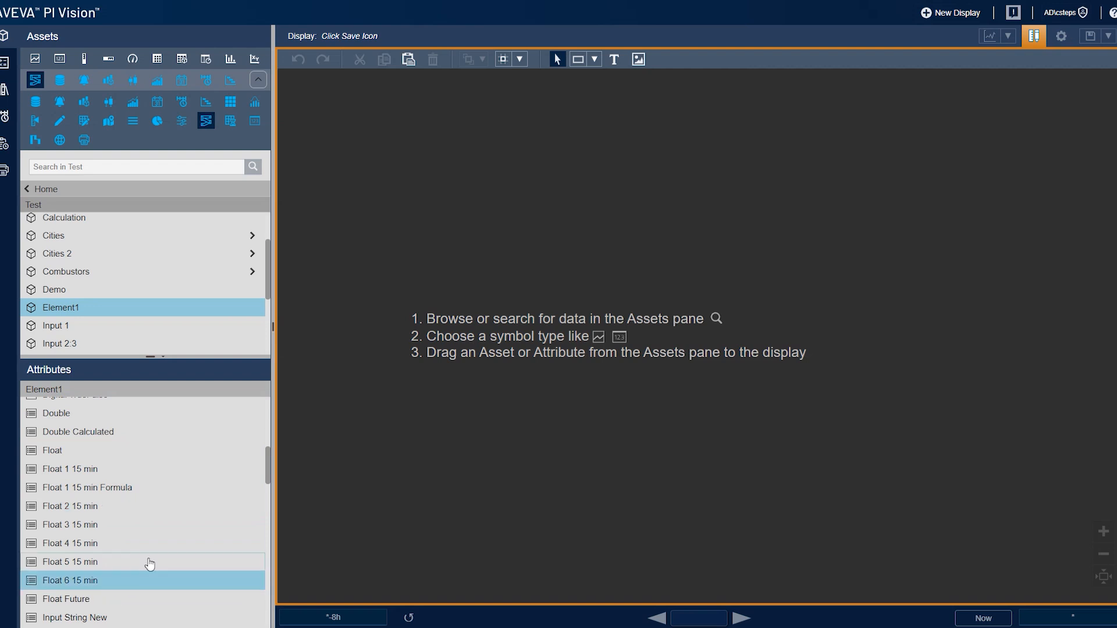
{"action": "left_click", "coordinate": [104, 513]}
{"action": "left_click", "coordinate": [104, 582], "text": "shift"}
{"action": "left_click_drag", "start_coordinate": [86, 522], "coordinate": [325, 124]}
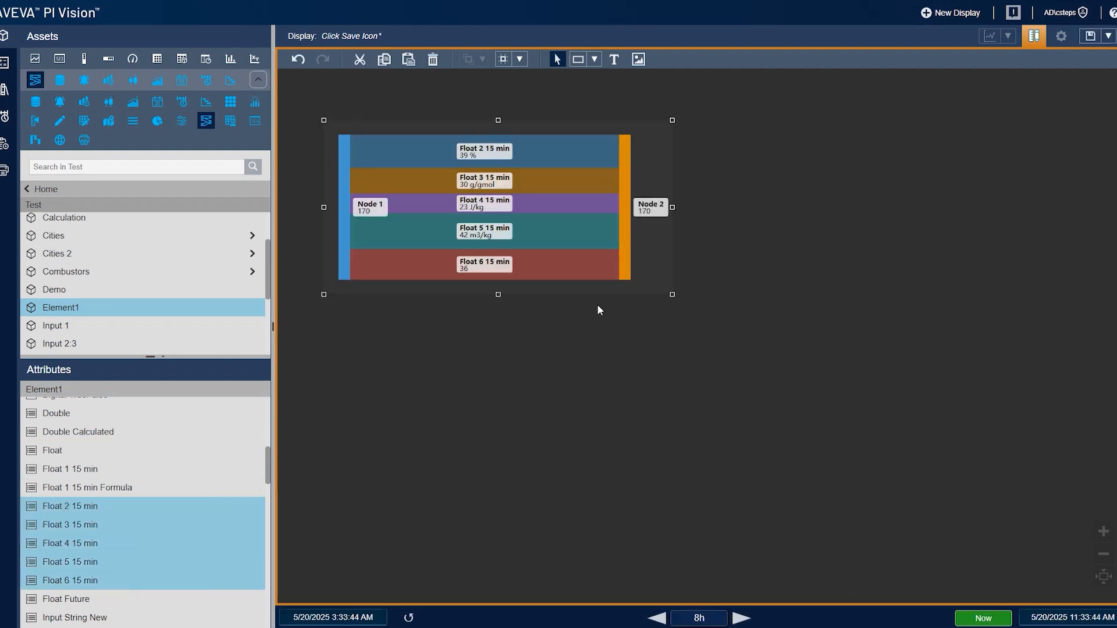
- Enlarge the Sankey symbol and open its Configure Sankey settings
{"action": "left_click_drag", "start_coordinate": [677, 299], "coordinate": [885, 420]}
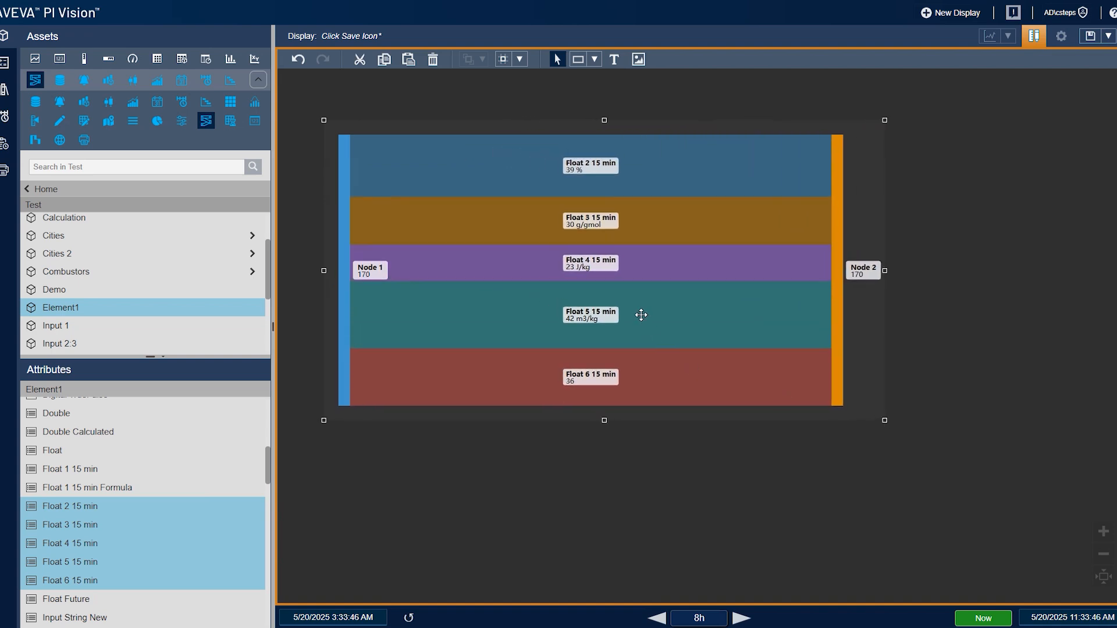
{"action": "right_click", "coordinate": [640, 314]}
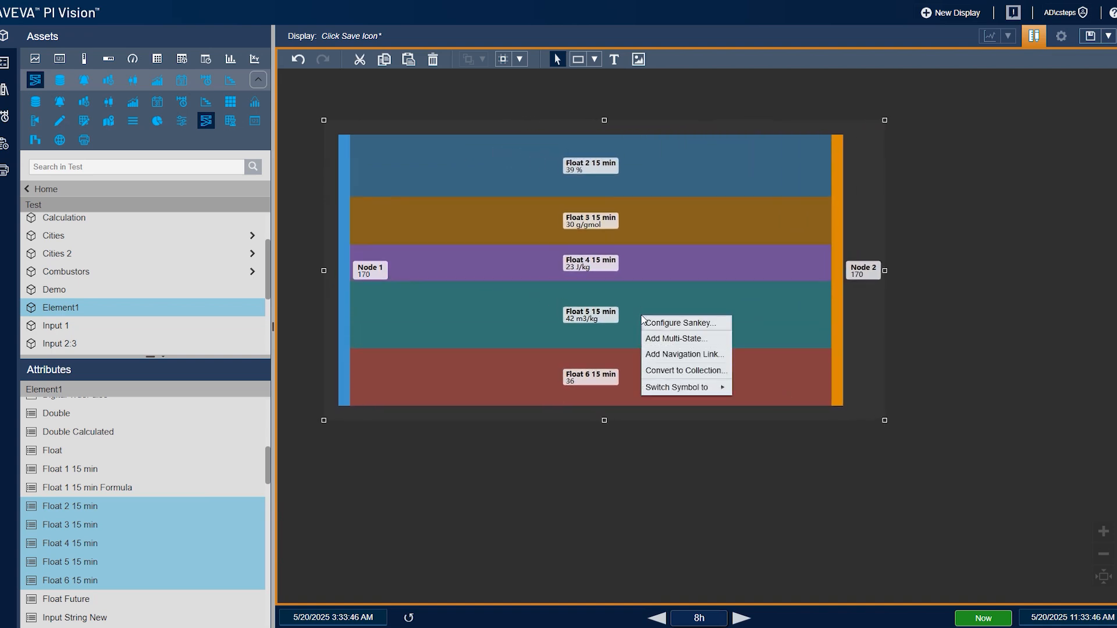
{"action": "left_click", "coordinate": [653, 322]}
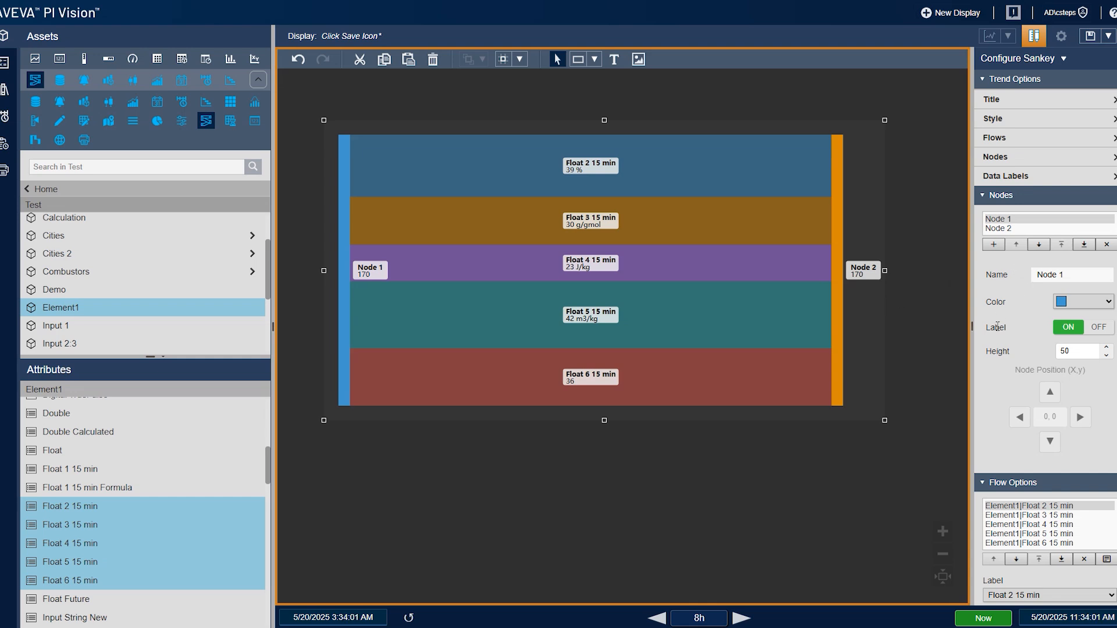
- Examine the nodes and flows listed in the Sankey configuration
{"action": "scroll", "coordinate": [998, 326], "scroll_direction": "down", "scroll_amount": 1}
{"action": "scroll", "coordinate": [1001, 337], "scroll_direction": "up", "scroll_amount": 1}
{"action": "scroll", "coordinate": [1003, 330], "scroll_direction": "down", "scroll_amount": 1}
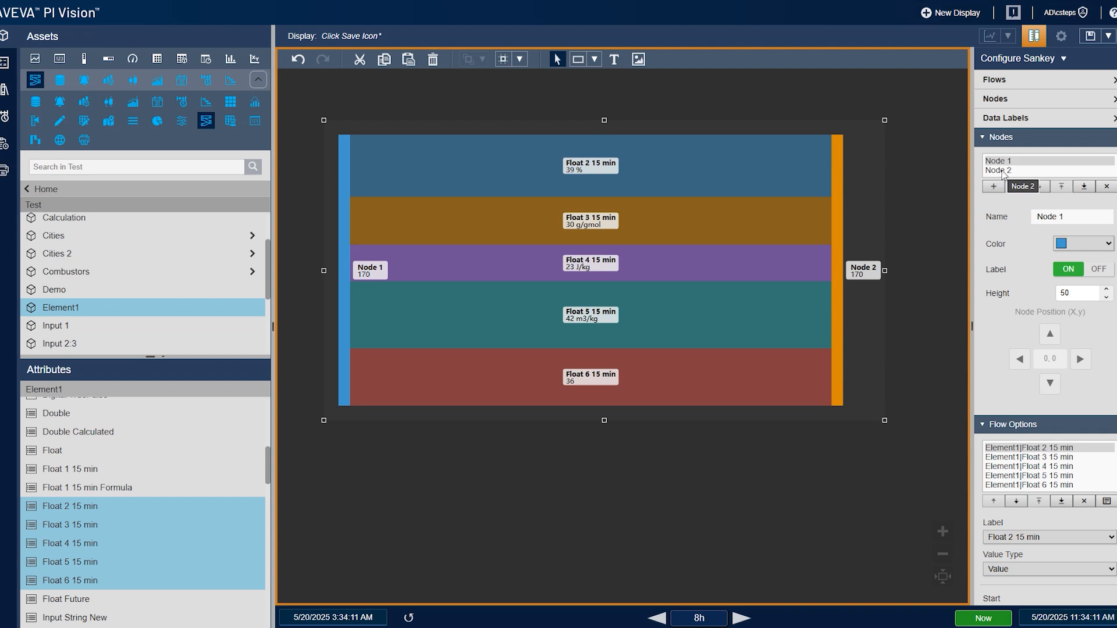
{"action": "left_click", "coordinate": [1007, 171]}
{"action": "left_click", "coordinate": [1013, 162]}
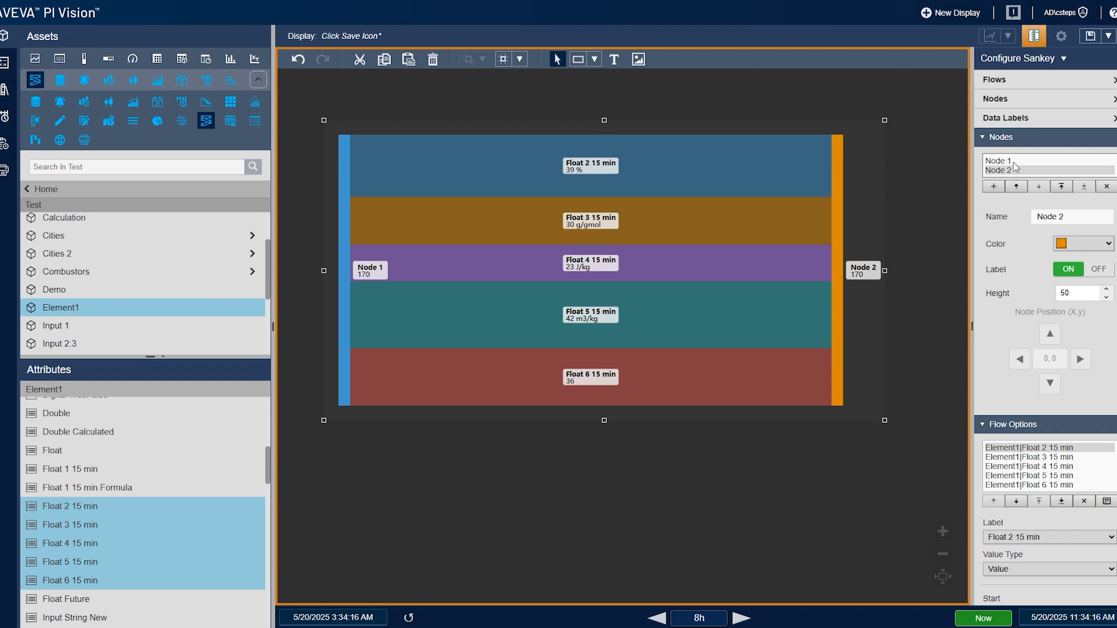
{"action": "left_click", "coordinate": [1019, 171]}
{"action": "left_click", "coordinate": [1056, 476]}
{"action": "left_click", "coordinate": [1060, 449]}
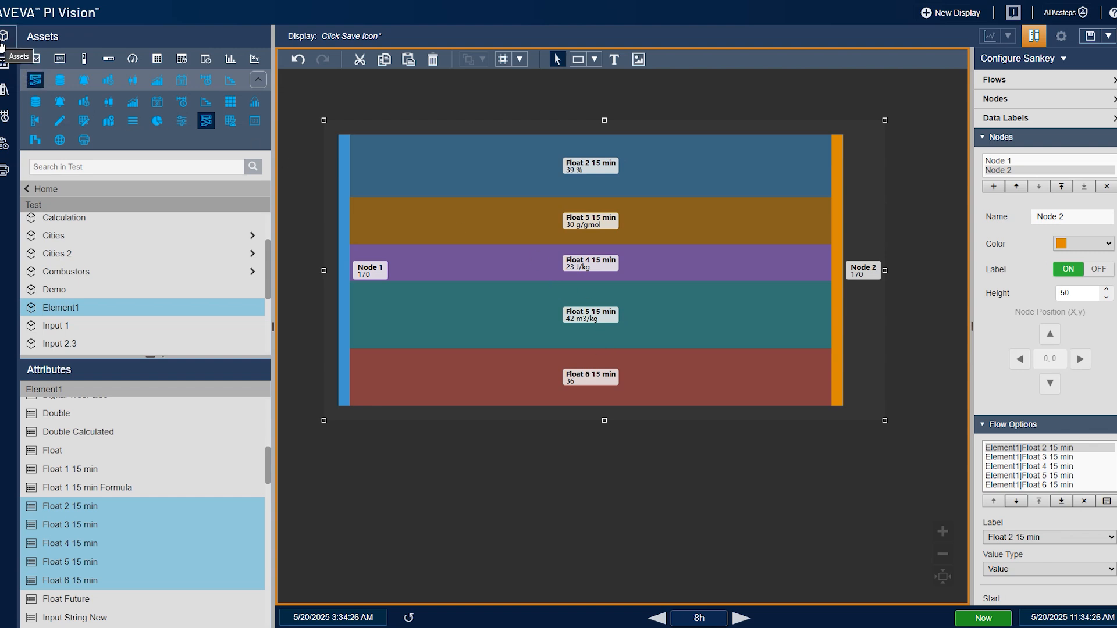
- Hide the Assets pane and add a third node to the Sankey diagram
{"action": "left_click", "coordinate": [2, 46]}
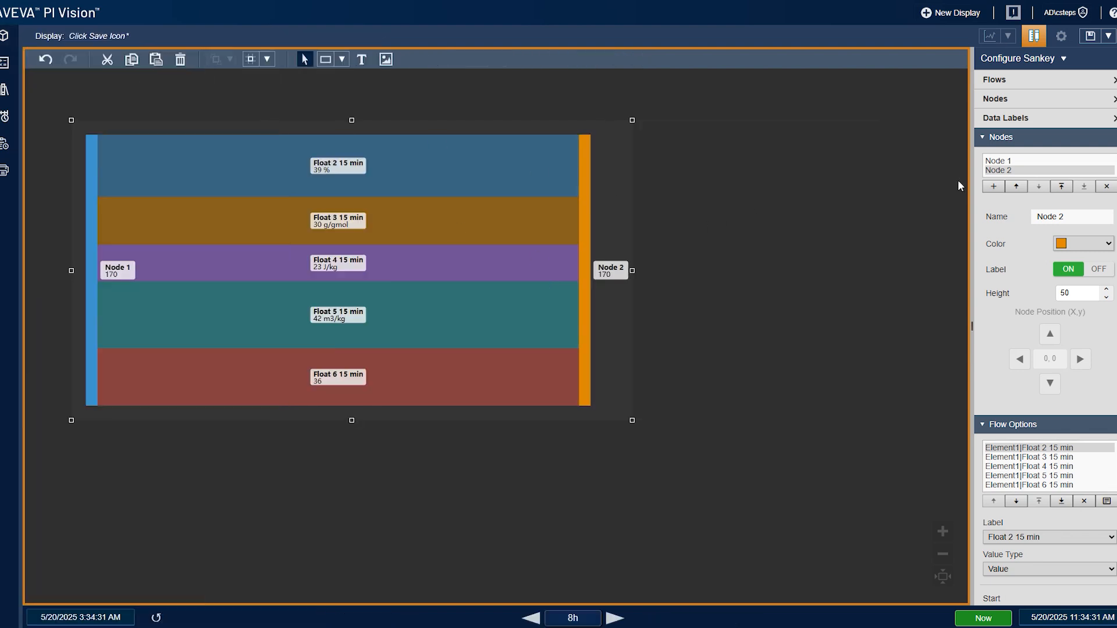
{"action": "left_click", "coordinate": [1003, 163]}
{"action": "left_click", "coordinate": [1005, 170]}
{"action": "left_click", "coordinate": [994, 186]}
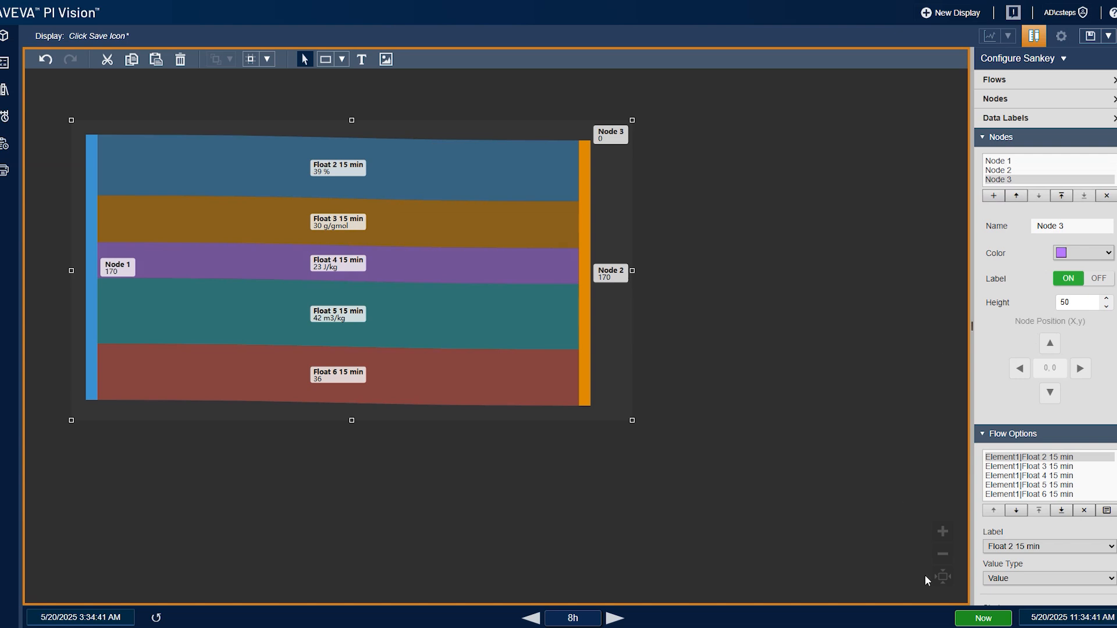
- Route the Float 2 15 min and Float 3 15 min flows to end at Node 3
{"action": "scroll", "coordinate": [1015, 410], "scroll_direction": "down", "scroll_amount": 1}
{"action": "scroll", "coordinate": [1015, 410], "scroll_direction": "down", "scroll_amount": 3}
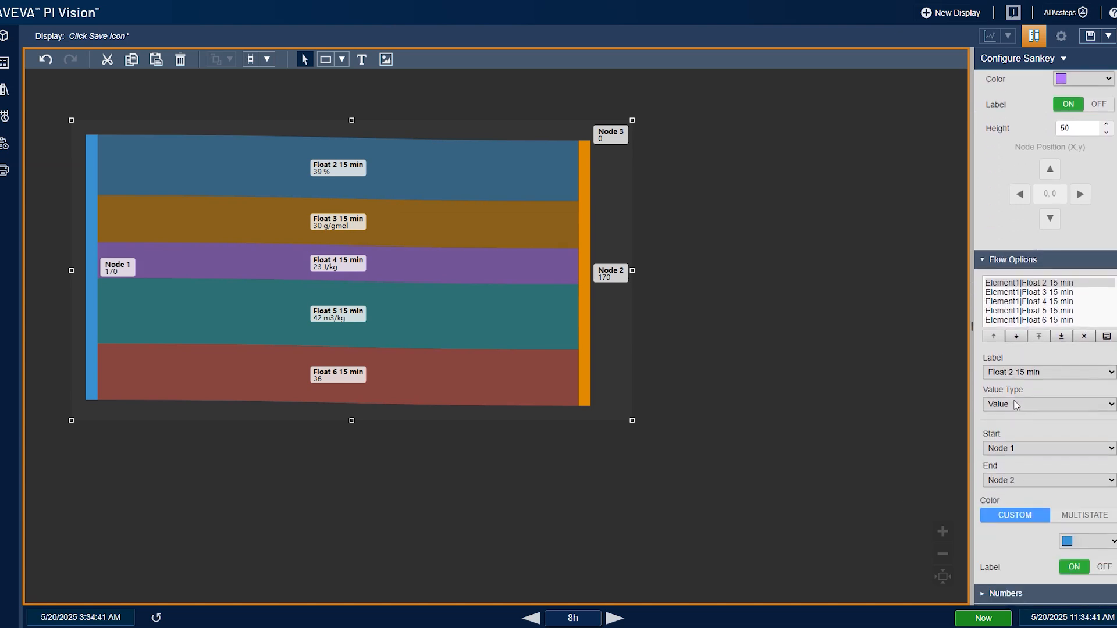
{"action": "left_click", "coordinate": [1006, 482]}
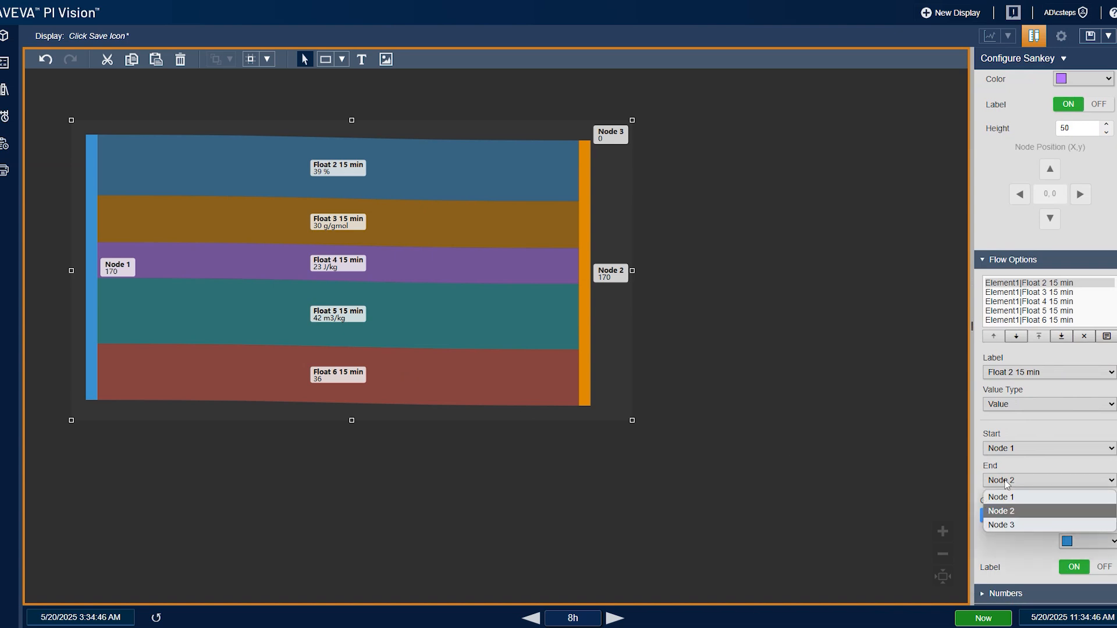
{"action": "left_click", "coordinate": [1013, 526]}
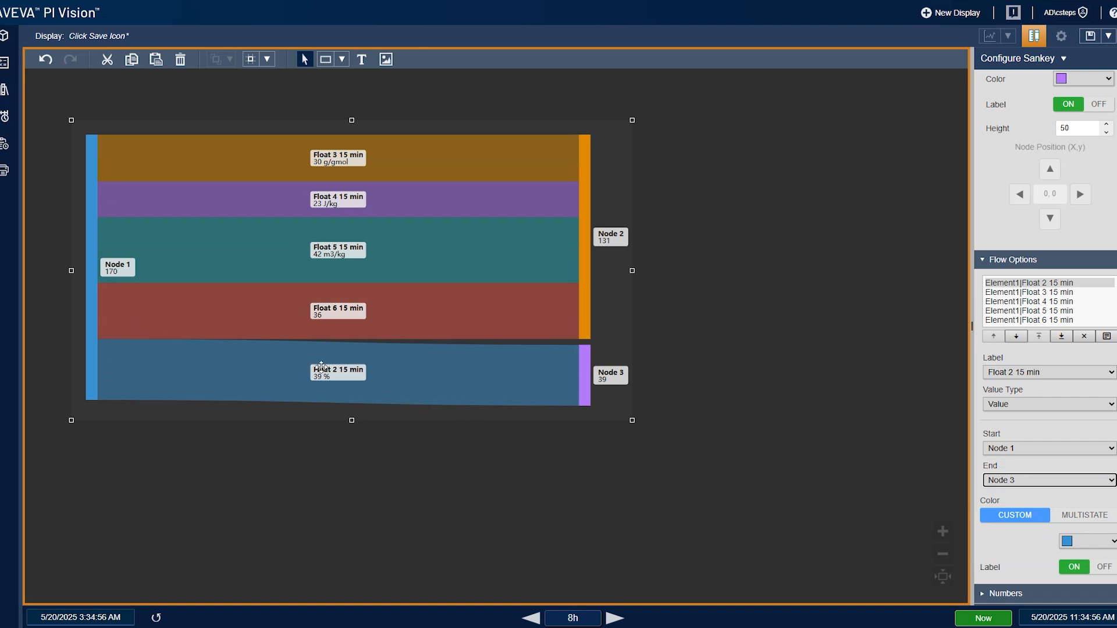
{"action": "left_click", "coordinate": [1067, 293]}
{"action": "left_click", "coordinate": [1011, 487]}
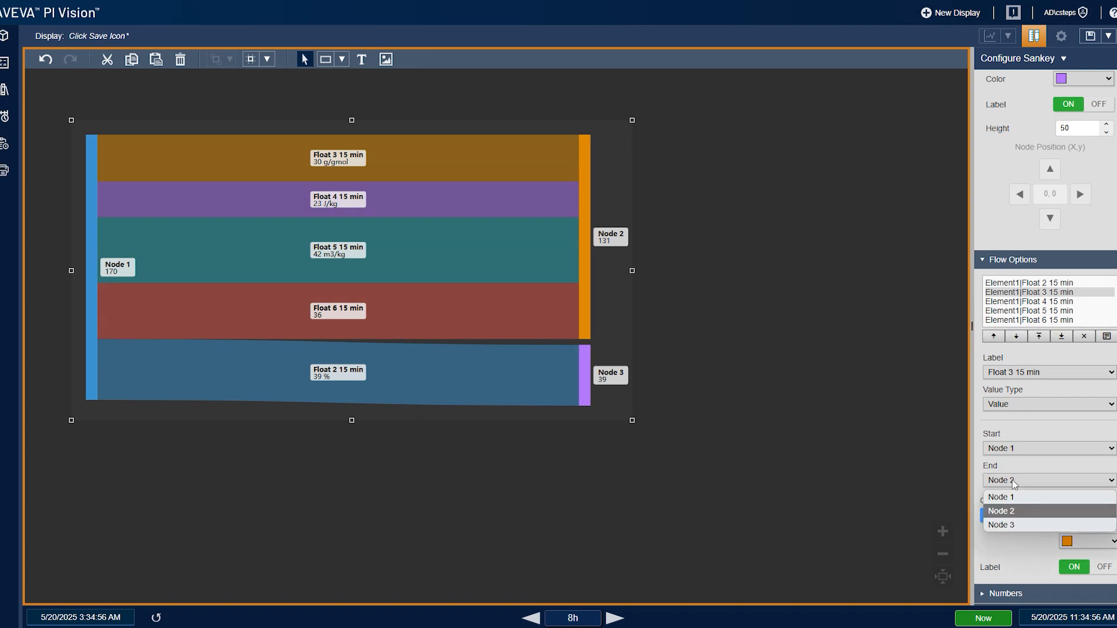
{"action": "left_click", "coordinate": [1021, 524]}
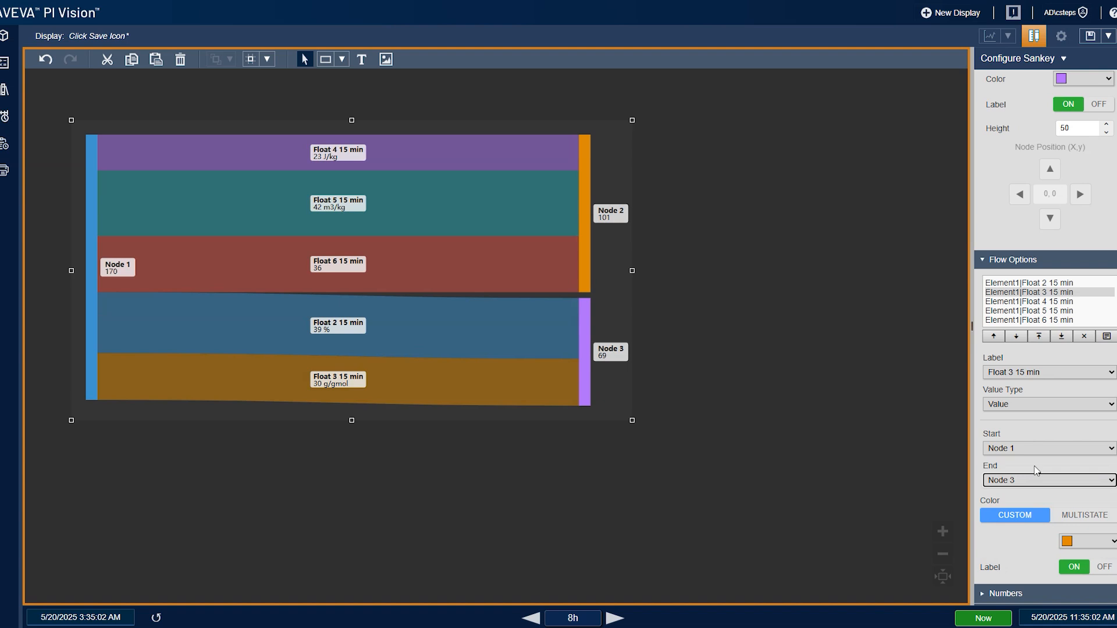
- Add two more nodes to the Sankey diagram
{"action": "scroll", "coordinate": [1024, 349], "scroll_direction": "up", "scroll_amount": 3}
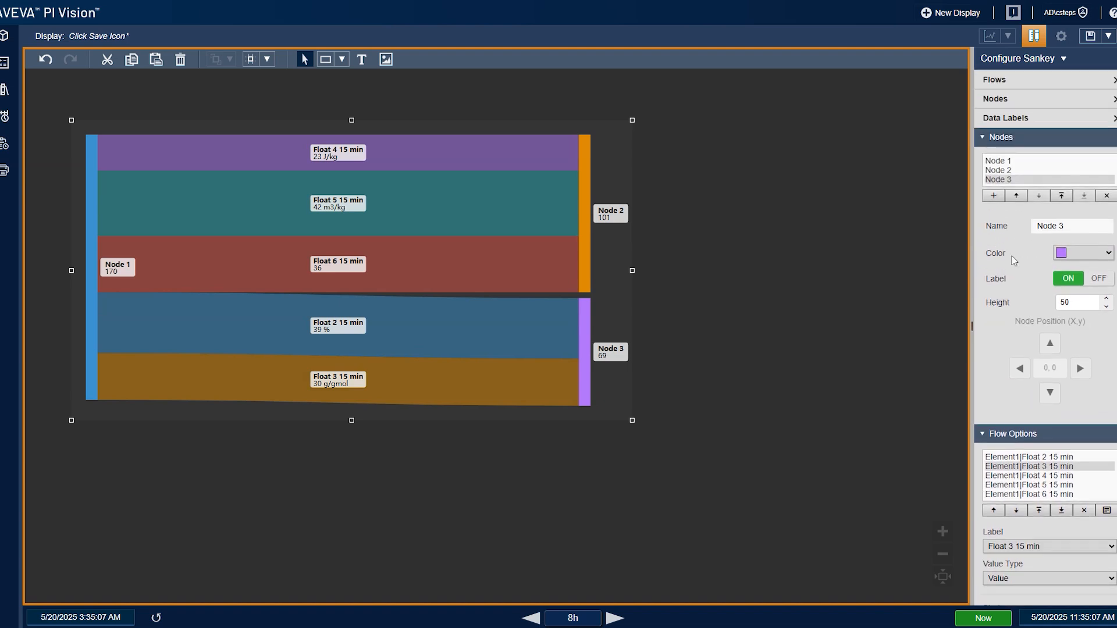
{"action": "left_click", "coordinate": [995, 204]}
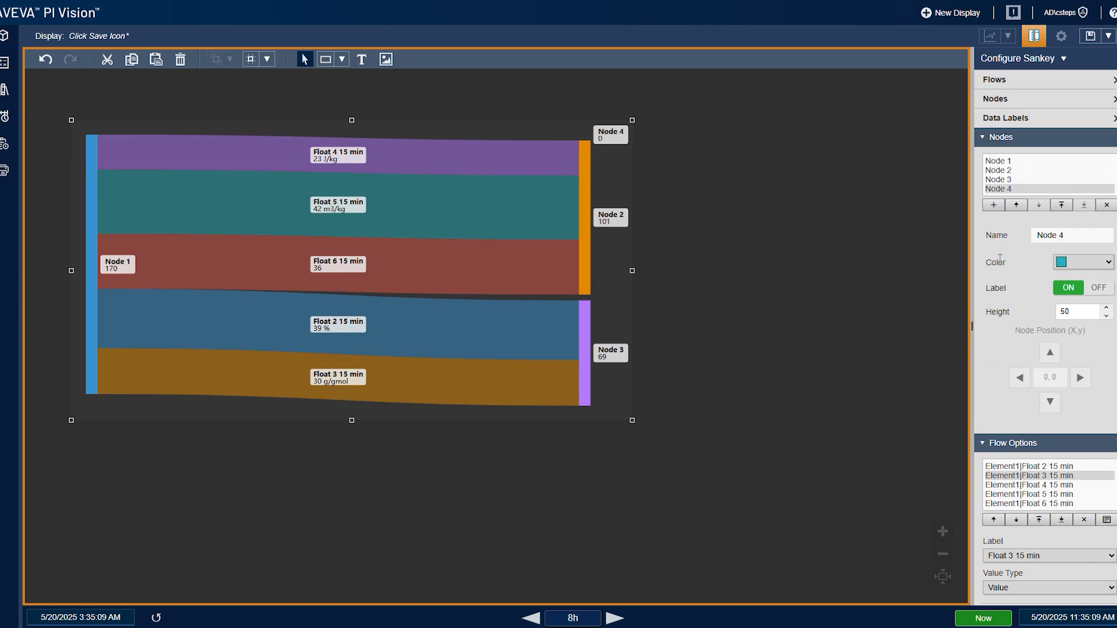
{"action": "left_click", "coordinate": [995, 206]}
- Connect the Float 4 15 min flow from Node 2 to Node 5
{"action": "scroll", "coordinate": [1007, 323], "scroll_direction": "down", "scroll_amount": 5}
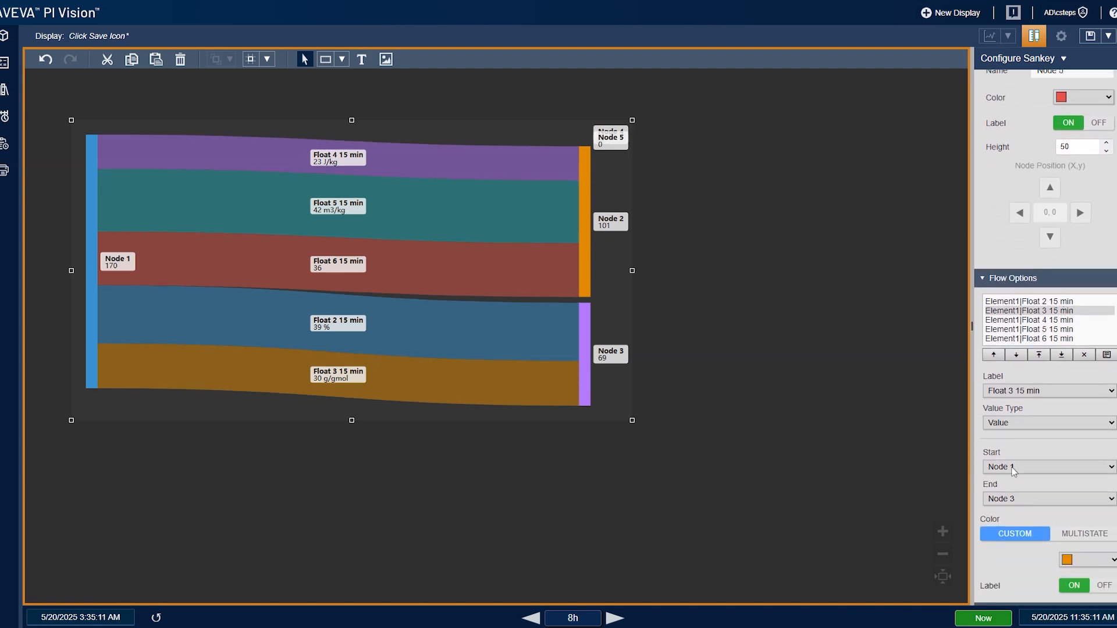
{"action": "left_click", "coordinate": [1041, 321]}
{"action": "left_click", "coordinate": [1027, 467]}
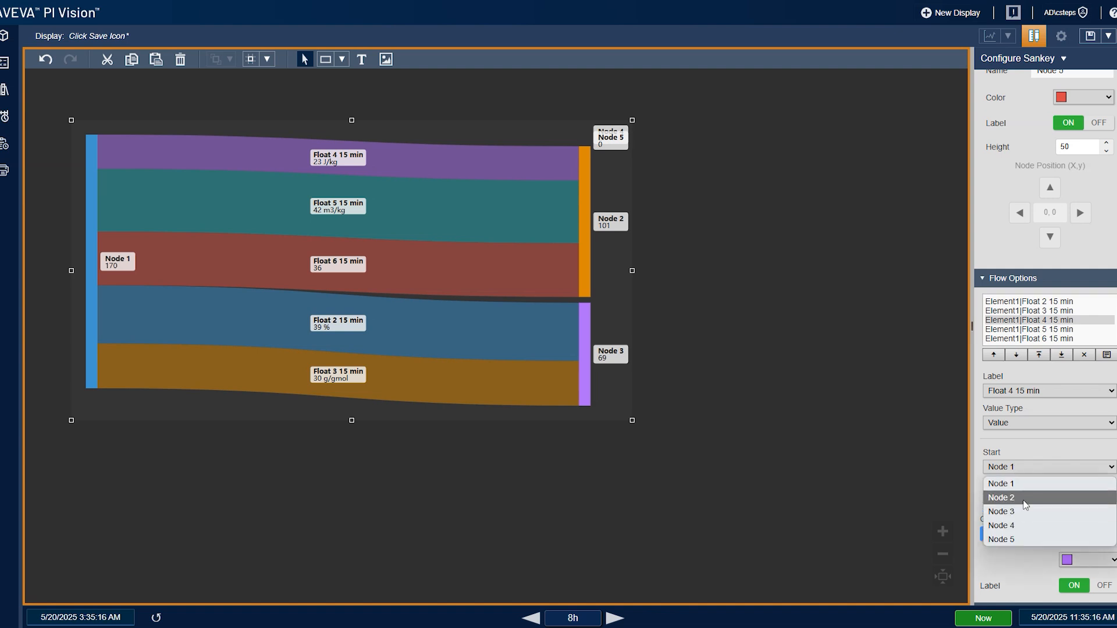
{"action": "left_click", "coordinate": [1023, 498]}
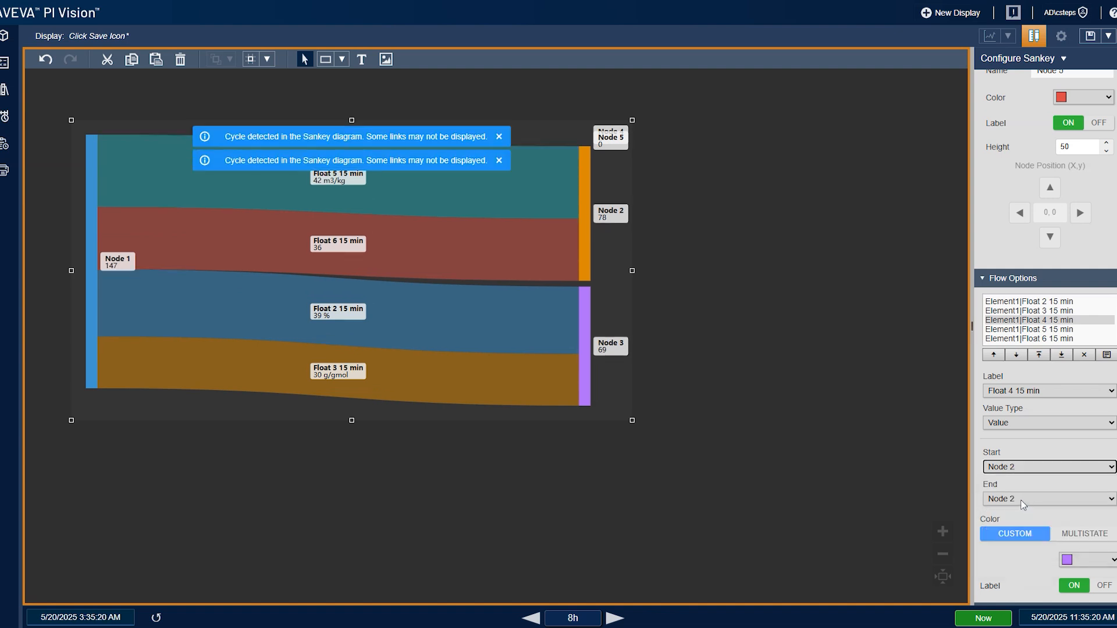
{"action": "left_click", "coordinate": [1023, 500]}
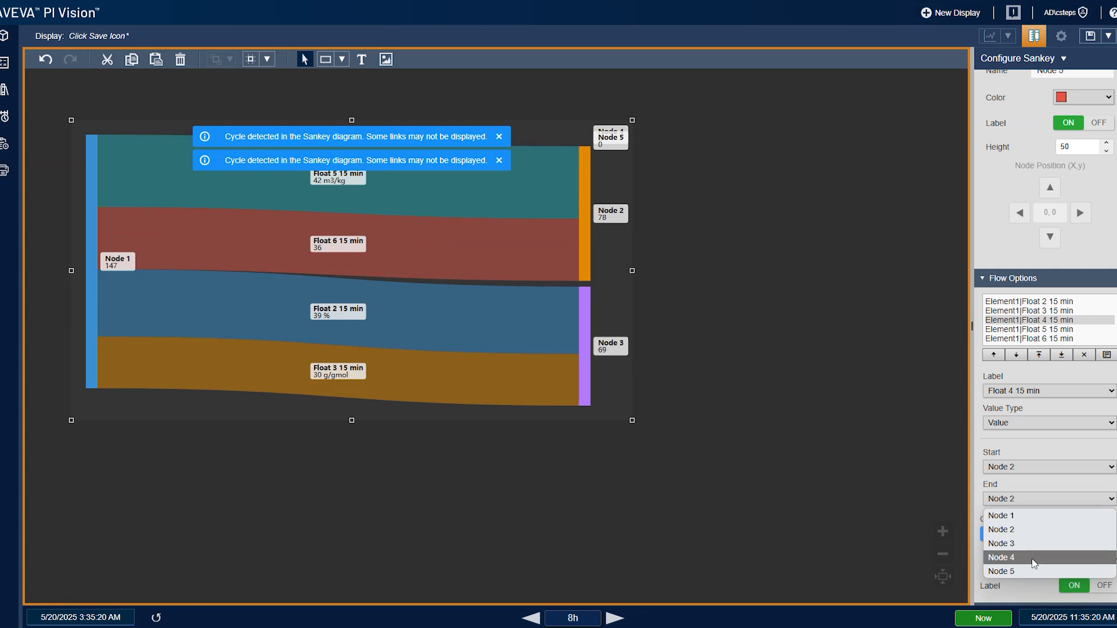
{"action": "left_click", "coordinate": [1032, 554]}
{"action": "left_click", "coordinate": [1056, 499]}
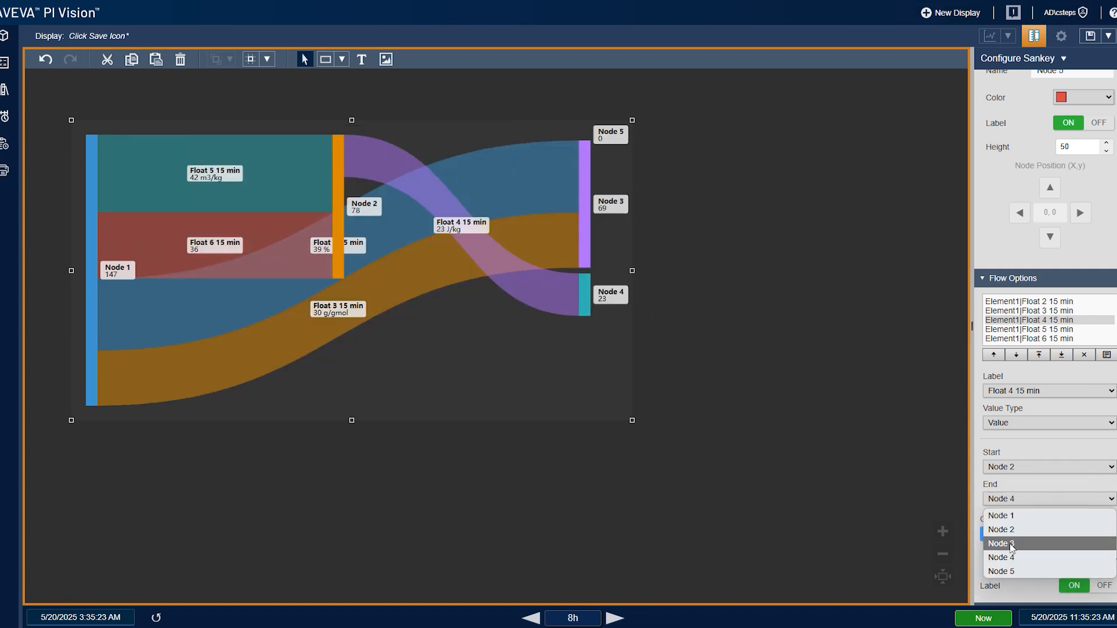
{"action": "left_click", "coordinate": [1017, 567]}
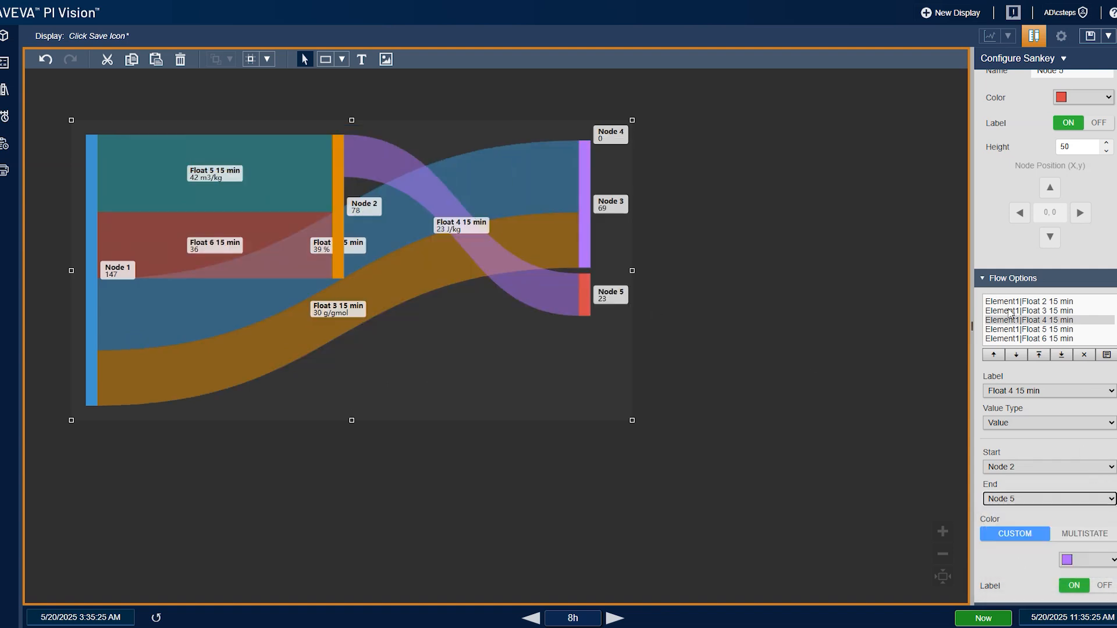
- Connect the Float 5 15 min flow from Node 3 to Node 4
{"action": "left_click", "coordinate": [1019, 329]}
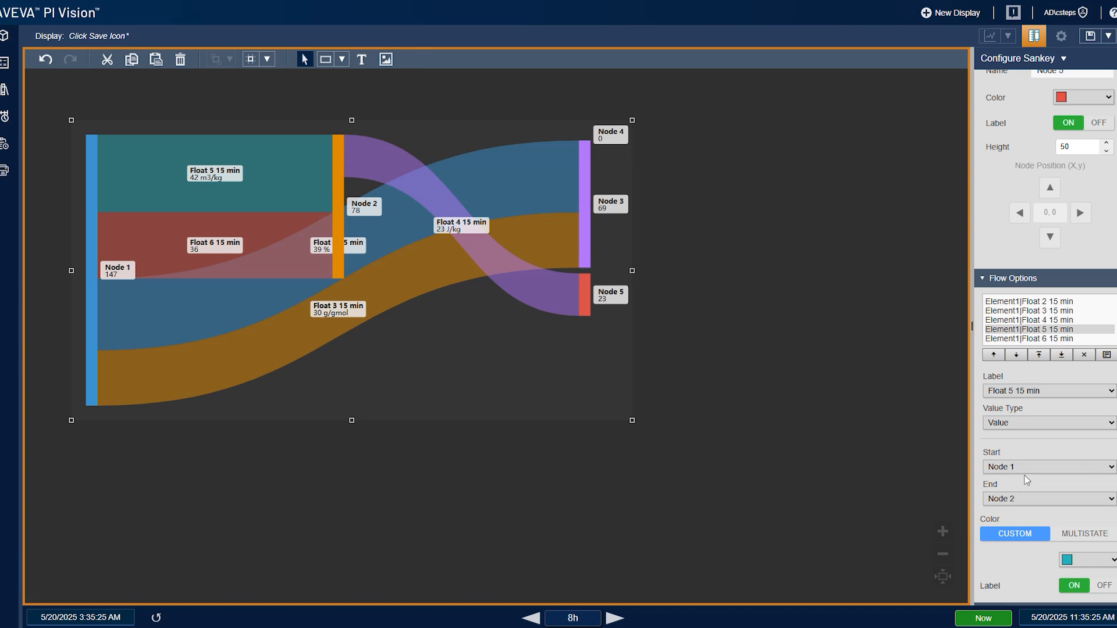
{"action": "left_click", "coordinate": [1024, 470]}
{"action": "left_click", "coordinate": [1036, 513]}
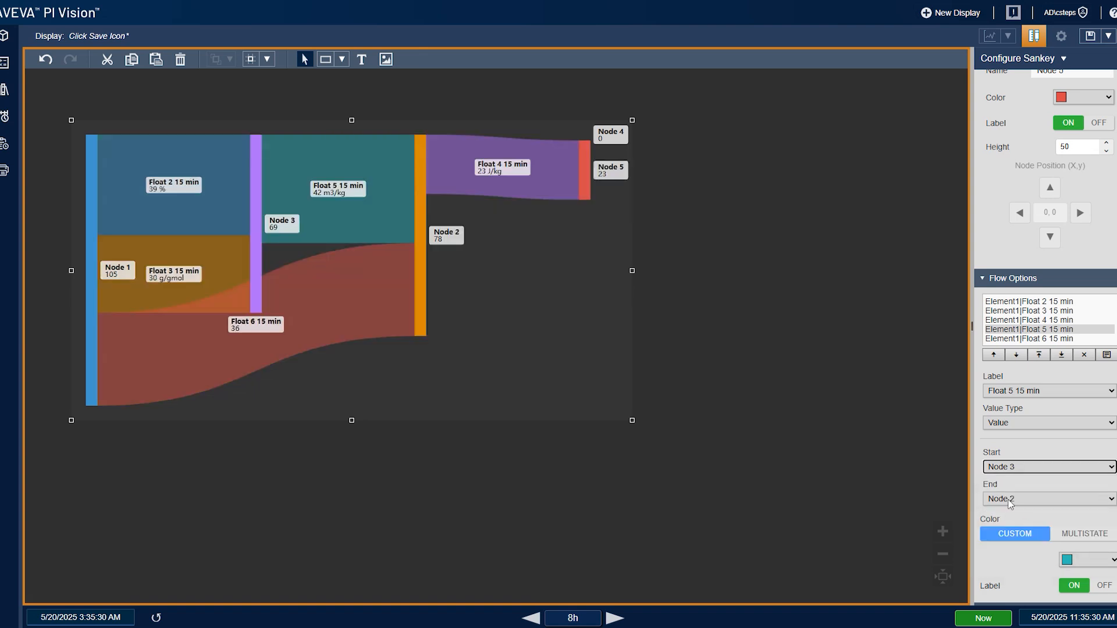
{"action": "left_click", "coordinate": [1010, 499]}
{"action": "left_click", "coordinate": [1029, 567]}
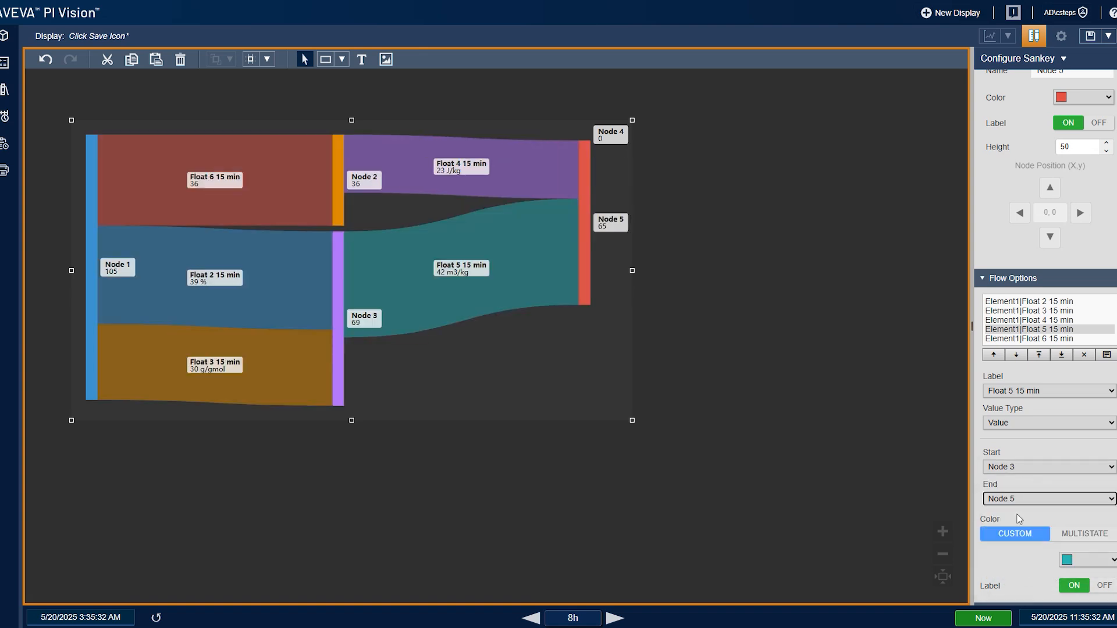
{"action": "left_click", "coordinate": [1019, 501]}
{"action": "left_click", "coordinate": [1031, 563]}
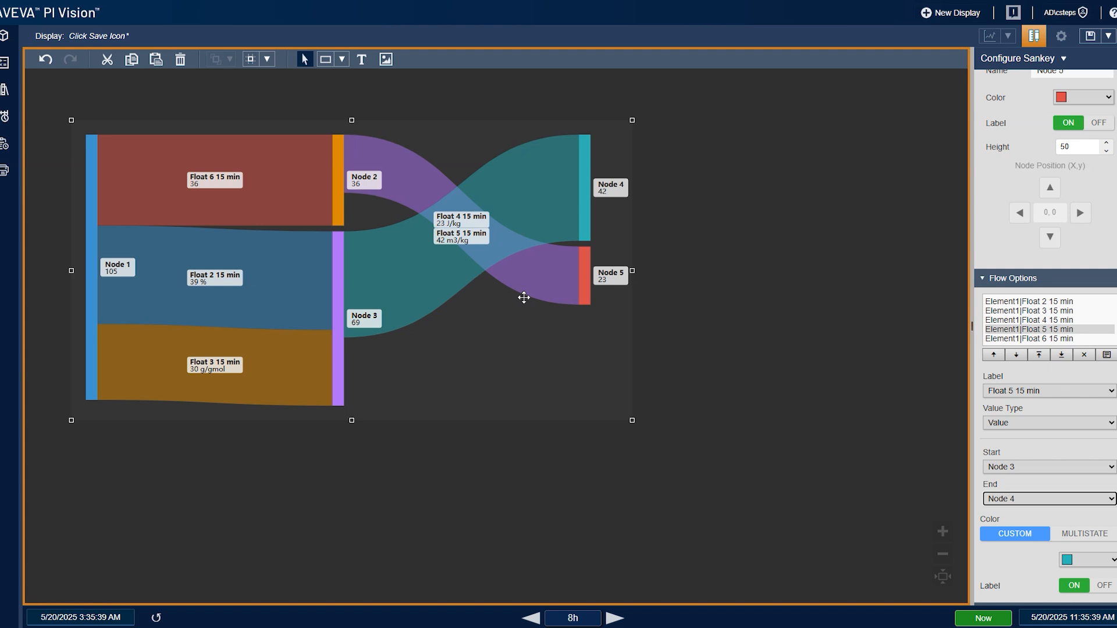
{"action": "scroll", "coordinate": [1044, 304], "scroll_direction": "up", "scroll_amount": 4}
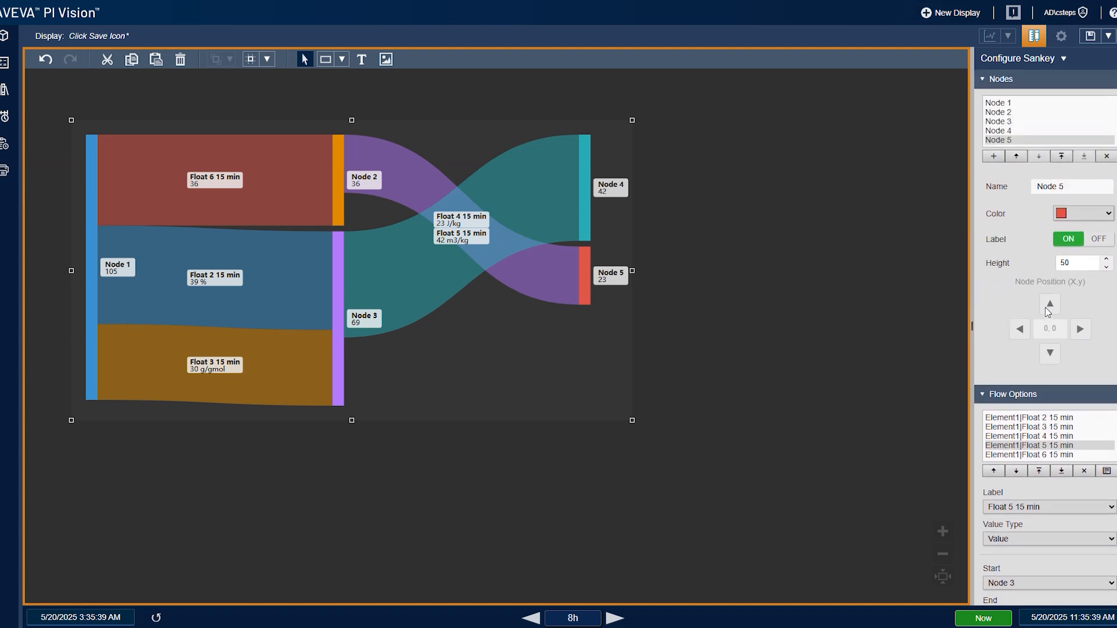
{"action": "scroll", "coordinate": [1059, 349], "scroll_direction": "up", "scroll_amount": 1}
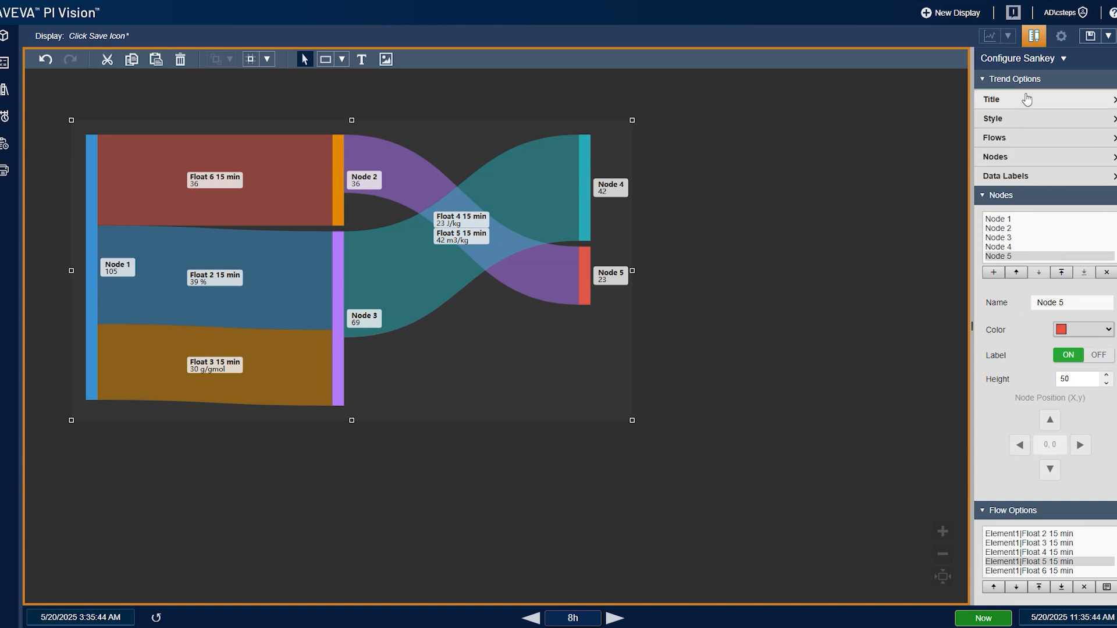
- Turn on the chart title as "Test", then turn the title off again
{"action": "left_click", "coordinate": [993, 99]}
{"action": "left_click", "coordinate": [1071, 126]}
{"action": "left_click", "coordinate": [1046, 154]}
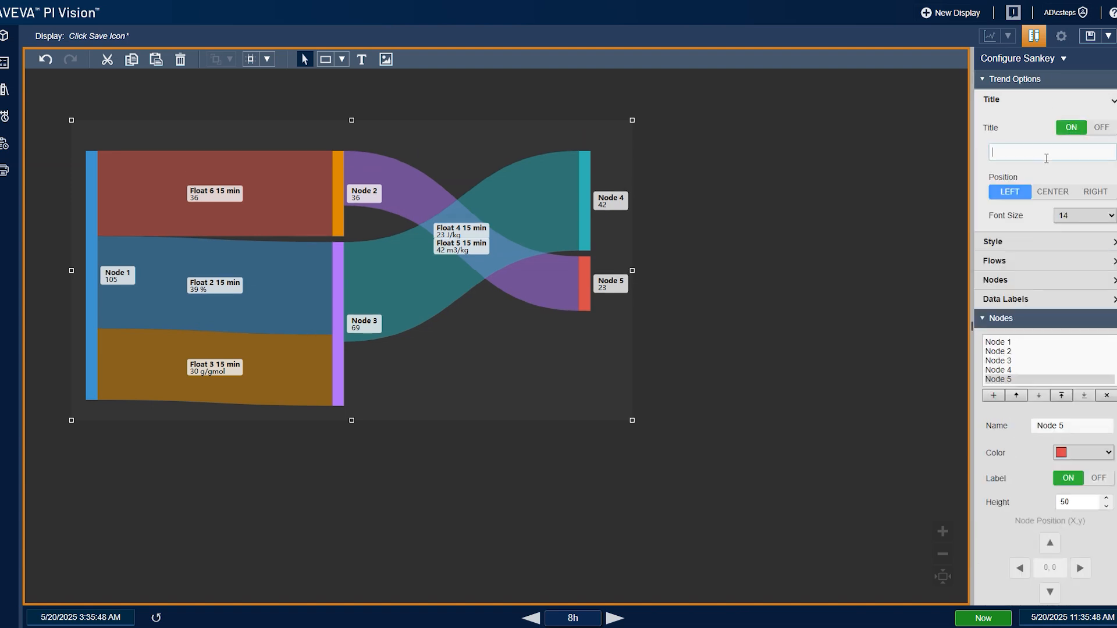
{"action": "type", "text": "Test"}
{"action": "key", "text": "Tab"}
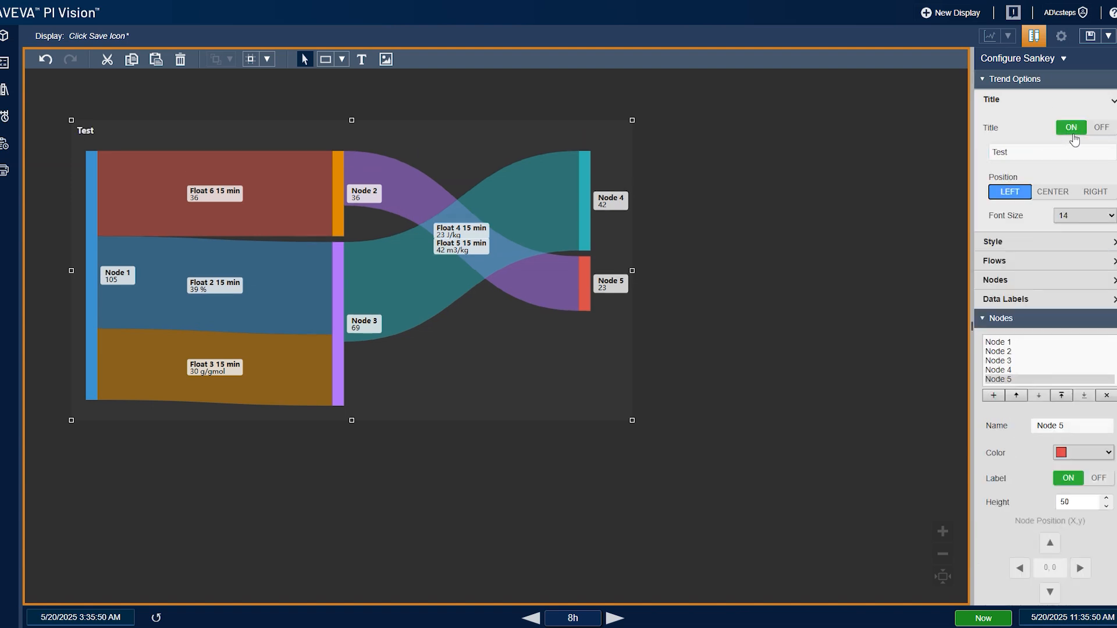
{"action": "left_click", "coordinate": [1074, 136]}
- Try vertical orientation in the style settings, then restore horizontal orientation
{"action": "left_click", "coordinate": [1035, 169]}
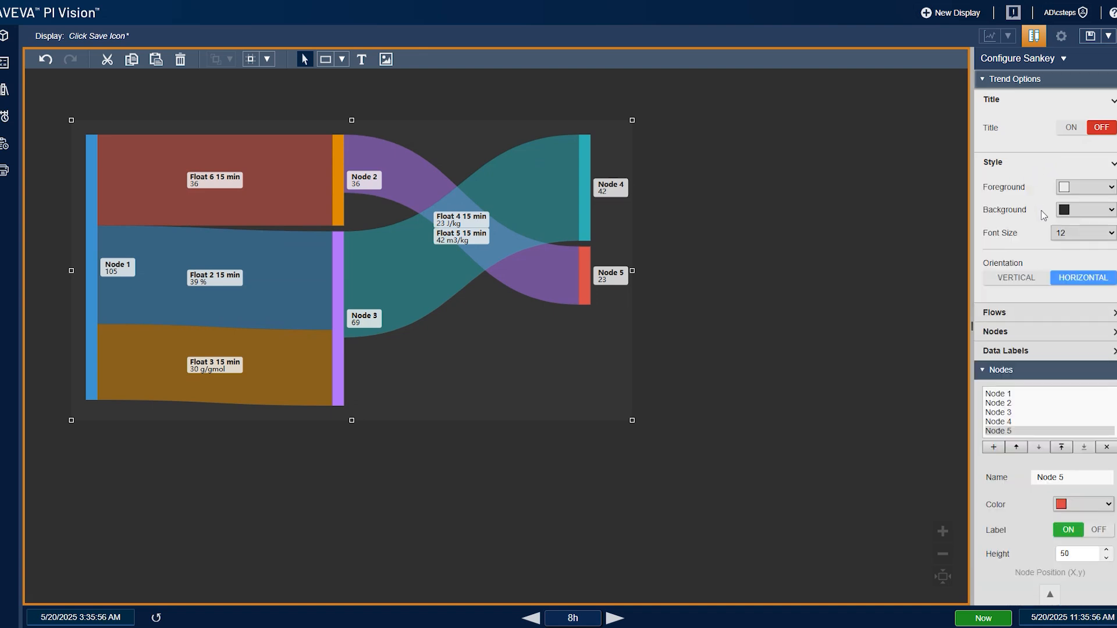
{"action": "left_click", "coordinate": [1037, 278]}
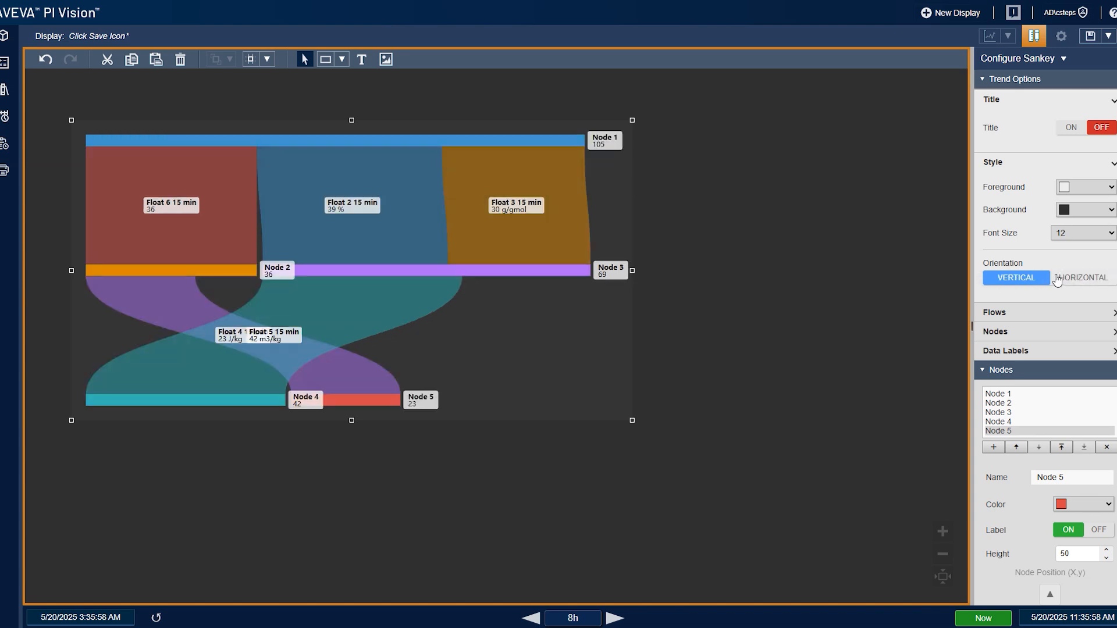
{"action": "left_click", "coordinate": [1072, 284]}
{"action": "left_click", "coordinate": [1017, 164]}
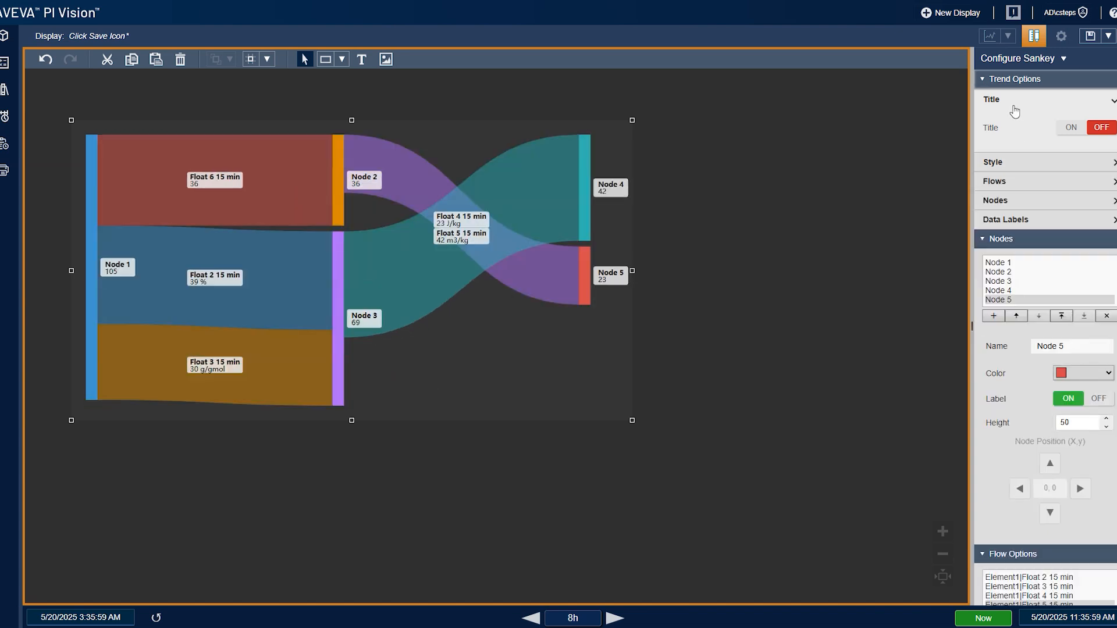
- Widen the Sankey diagram by stretching its right edge further right
{"action": "left_click", "coordinate": [1012, 103]}
{"action": "left_click", "coordinate": [1023, 139]}
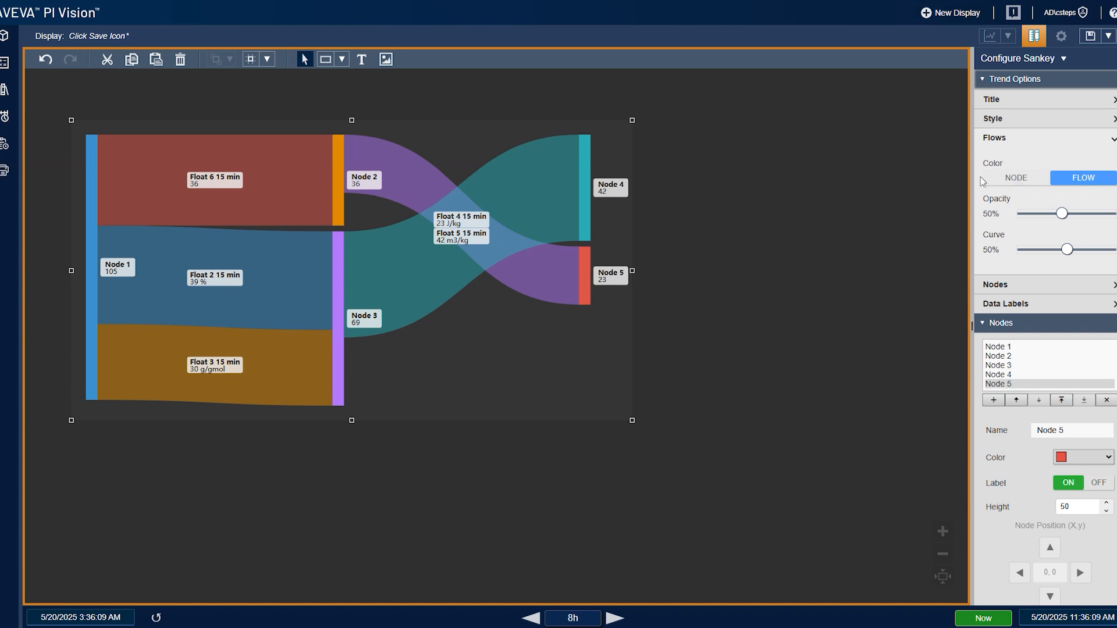
{"action": "left_click_drag", "start_coordinate": [632, 270], "coordinate": [763, 271]}
- Try node-based flow coloring with Source, Target and Gradient types, then return to Flow coloring
{"action": "scroll", "coordinate": [1047, 470], "scroll_direction": "down", "scroll_amount": 3}
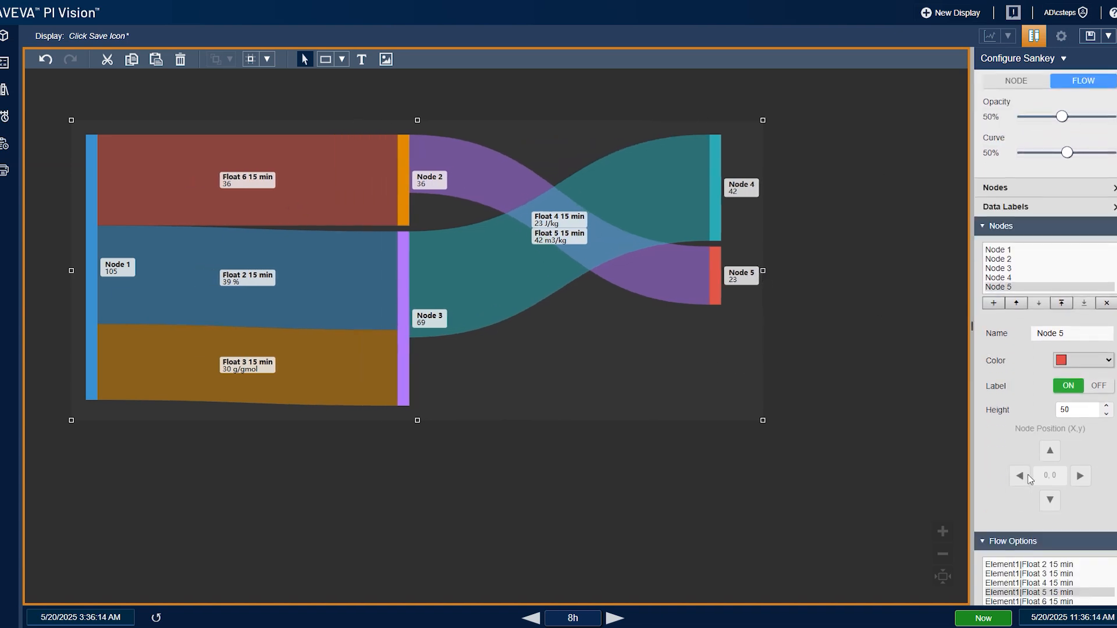
{"action": "scroll", "coordinate": [1047, 407], "scroll_direction": "up", "scroll_amount": 3}
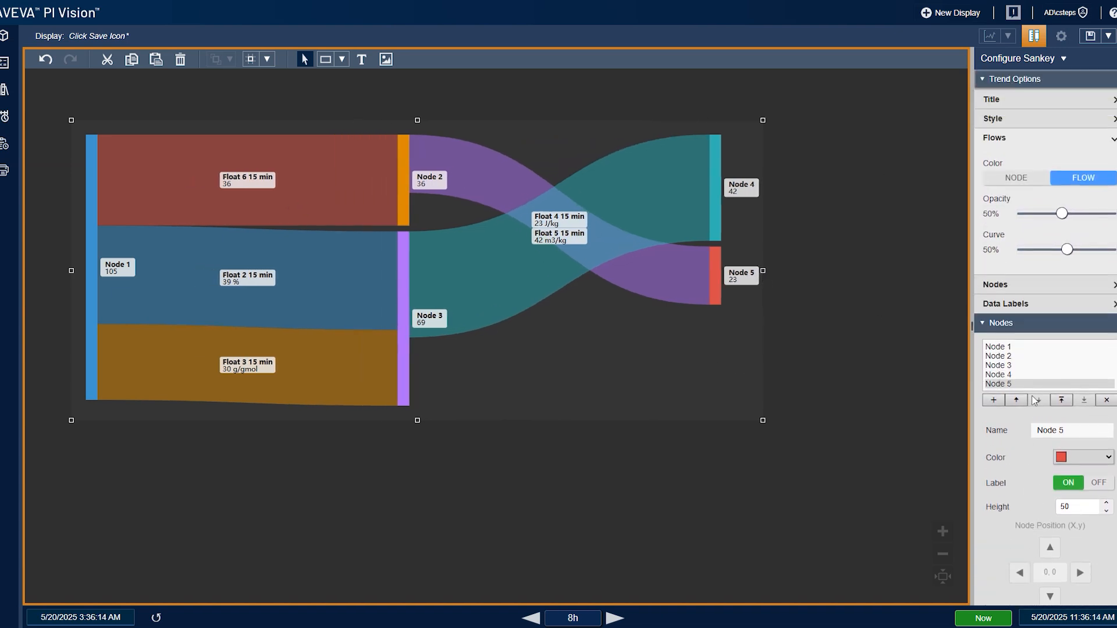
{"action": "left_click", "coordinate": [1018, 180]}
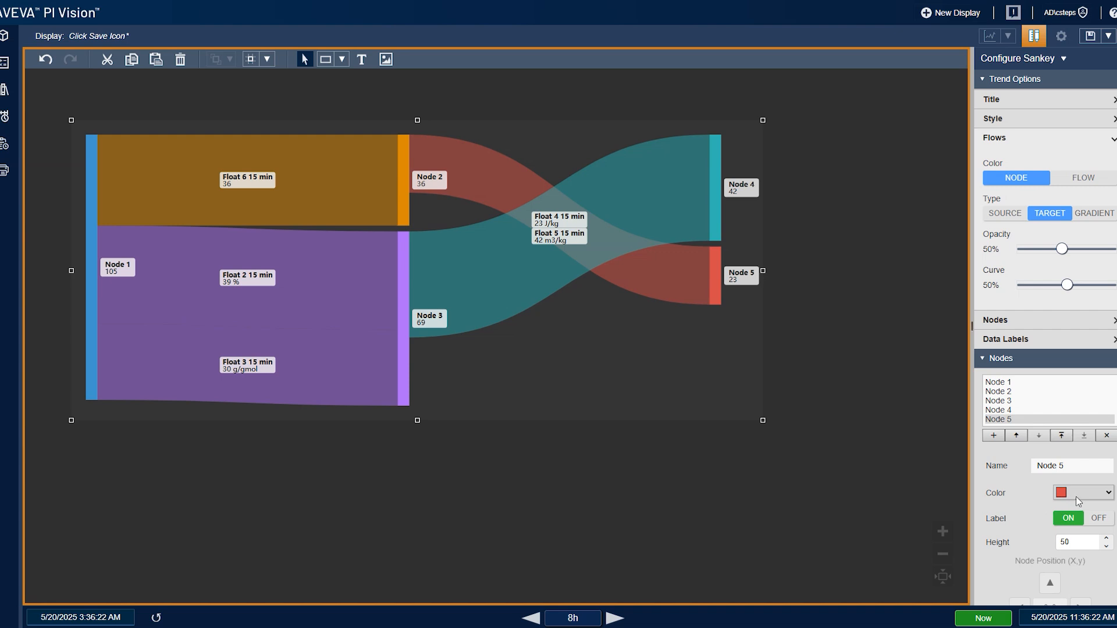
{"action": "left_click", "coordinate": [1002, 217]}
{"action": "left_click", "coordinate": [1053, 220]}
{"action": "left_click", "coordinate": [1094, 219]}
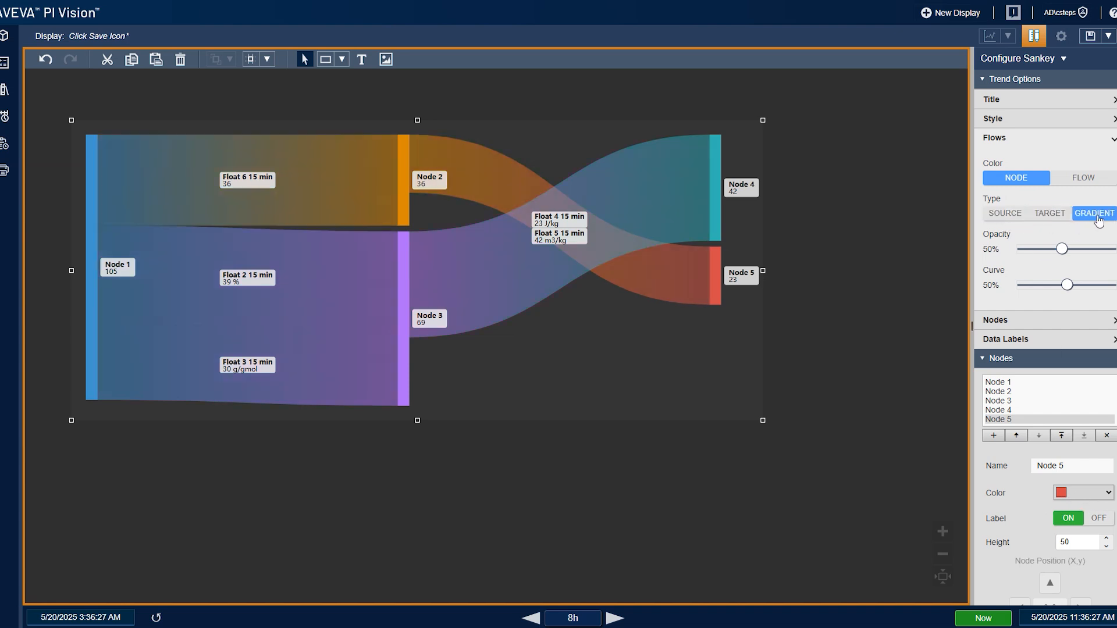
{"action": "left_click", "coordinate": [1047, 216]}
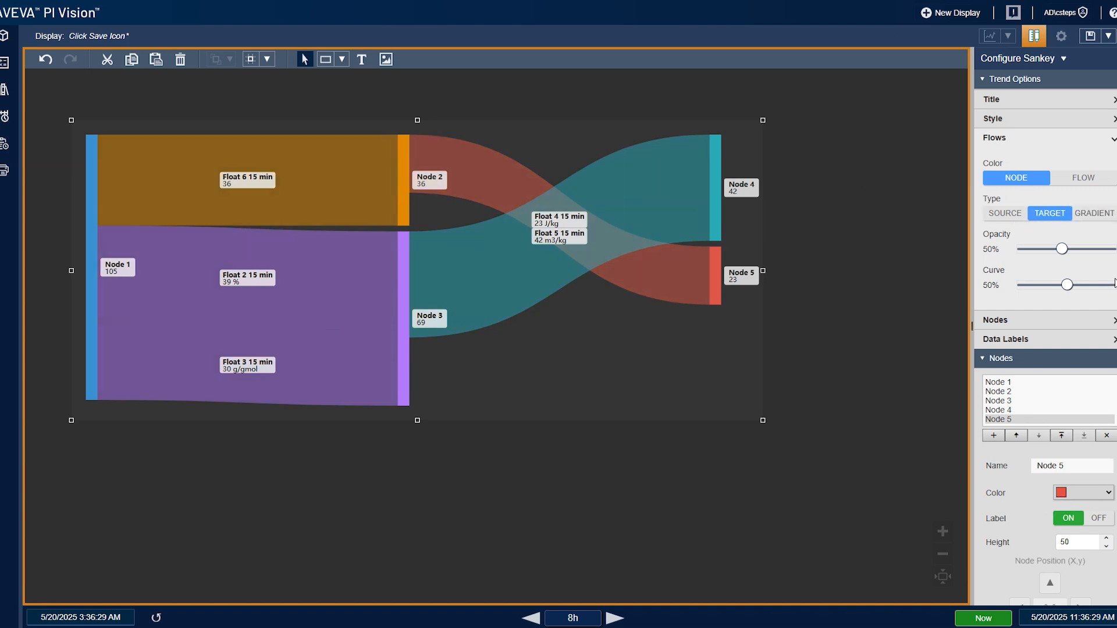
{"action": "left_click", "coordinate": [1086, 182]}
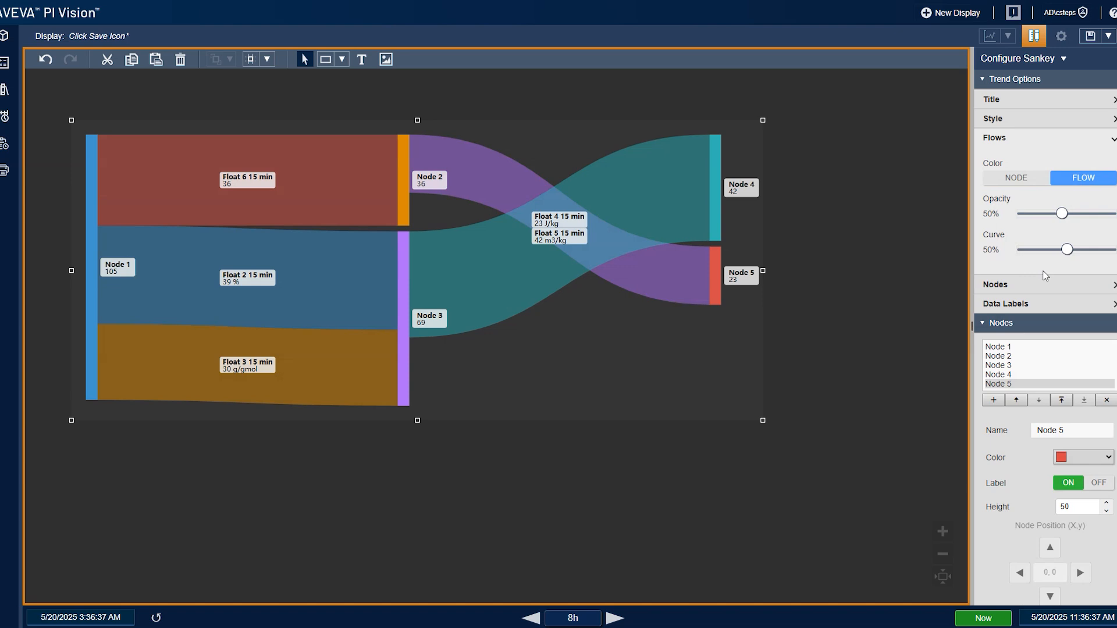
- Set the Float 5 15 min flow's custom color to magenta, then switch its color mode to Multistate
{"action": "scroll", "coordinate": [1046, 410], "scroll_direction": "down", "scroll_amount": 2}
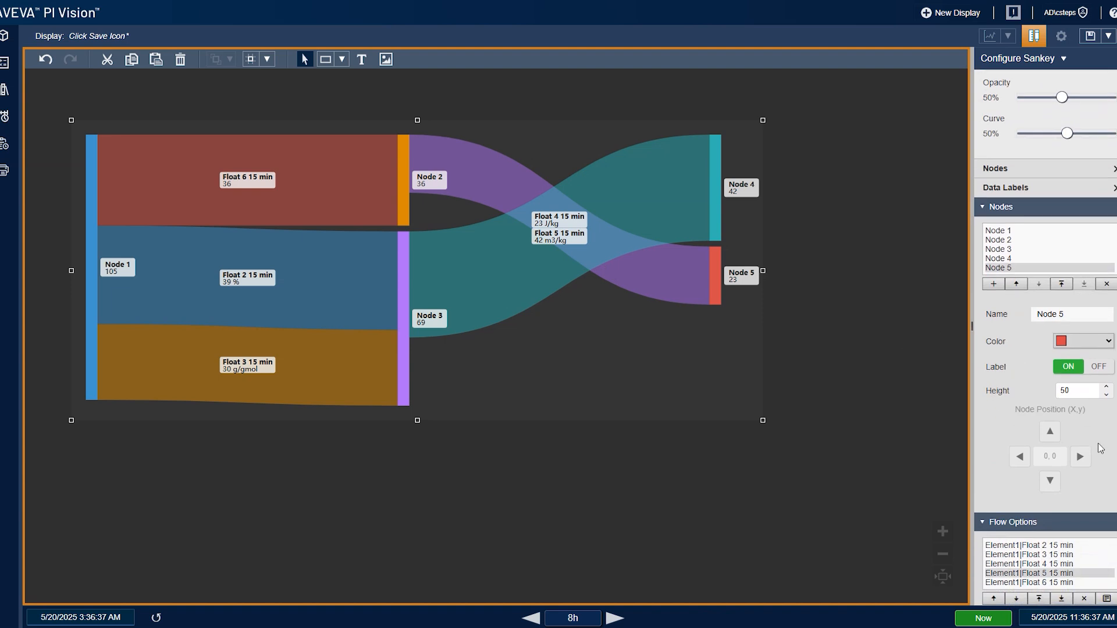
{"action": "scroll", "coordinate": [1098, 442], "scroll_direction": "down", "scroll_amount": 4}
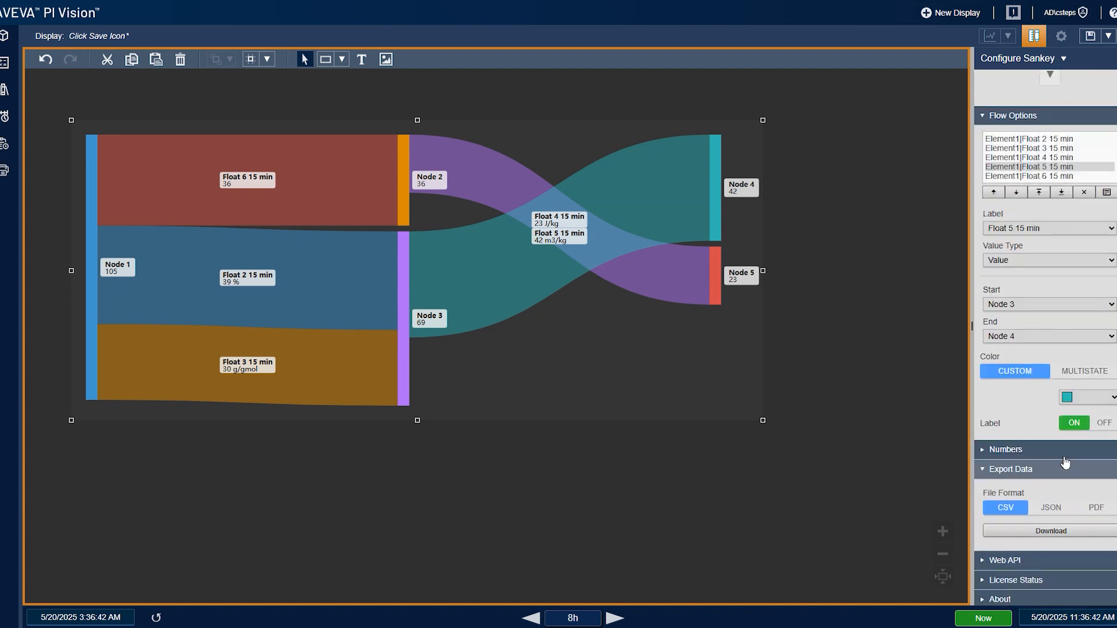
{"action": "left_click", "coordinate": [1090, 401]}
{"action": "left_click", "coordinate": [1081, 429]}
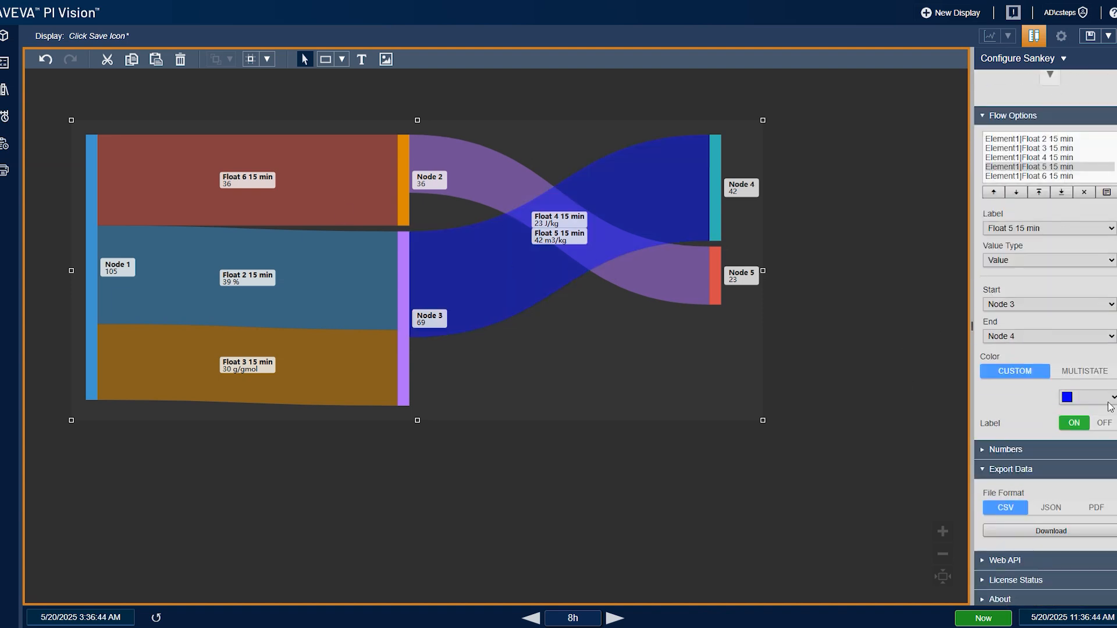
{"action": "left_click", "coordinate": [1111, 398]}
{"action": "left_click", "coordinate": [1106, 431]}
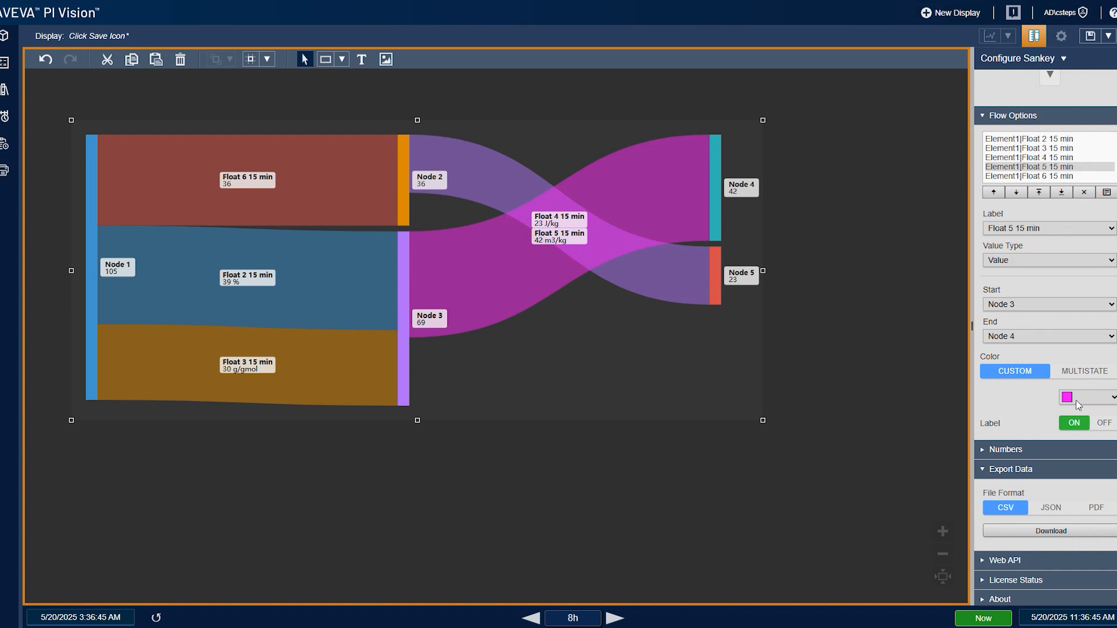
{"action": "left_click", "coordinate": [1093, 374]}
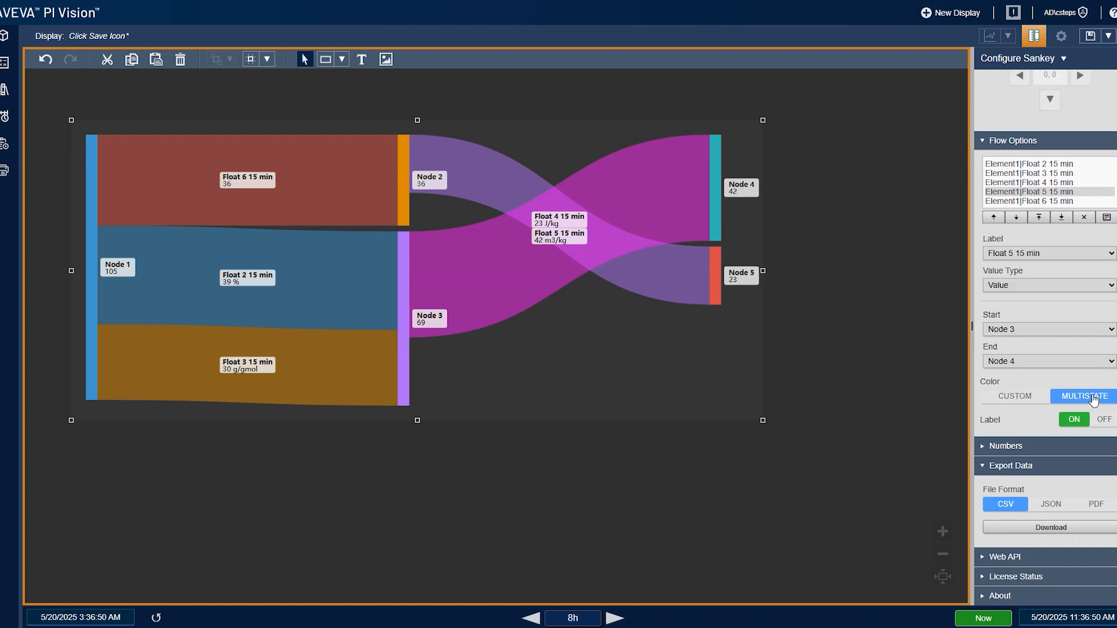
- Add a multi-state to the Float 4 15 min flow and enable it
{"action": "right_click", "coordinate": [520, 244]}
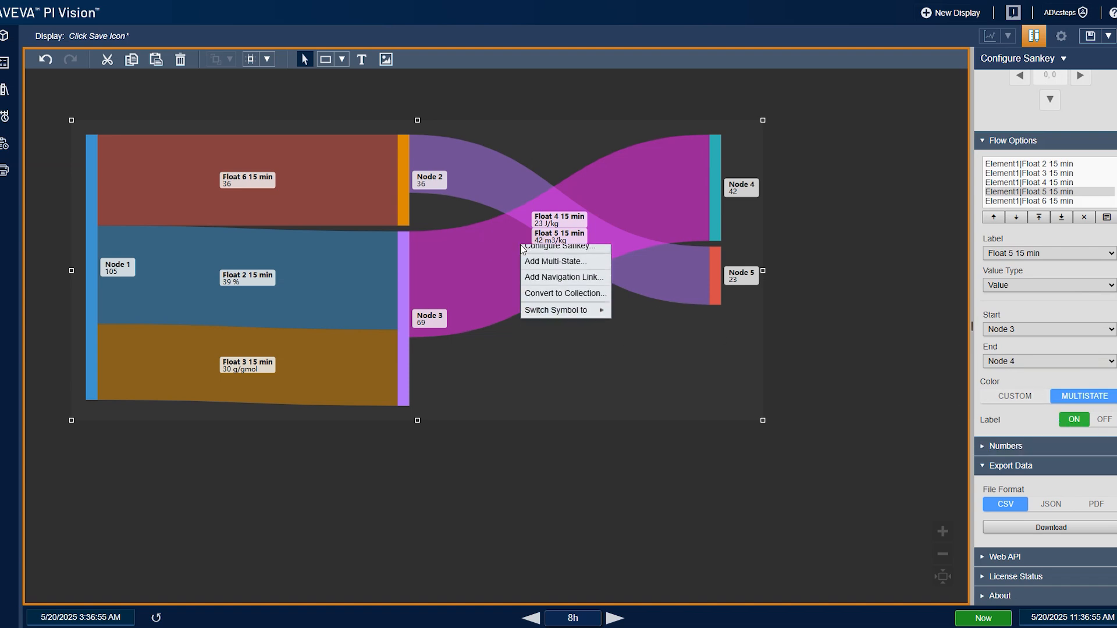
{"action": "left_click", "coordinate": [561, 269]}
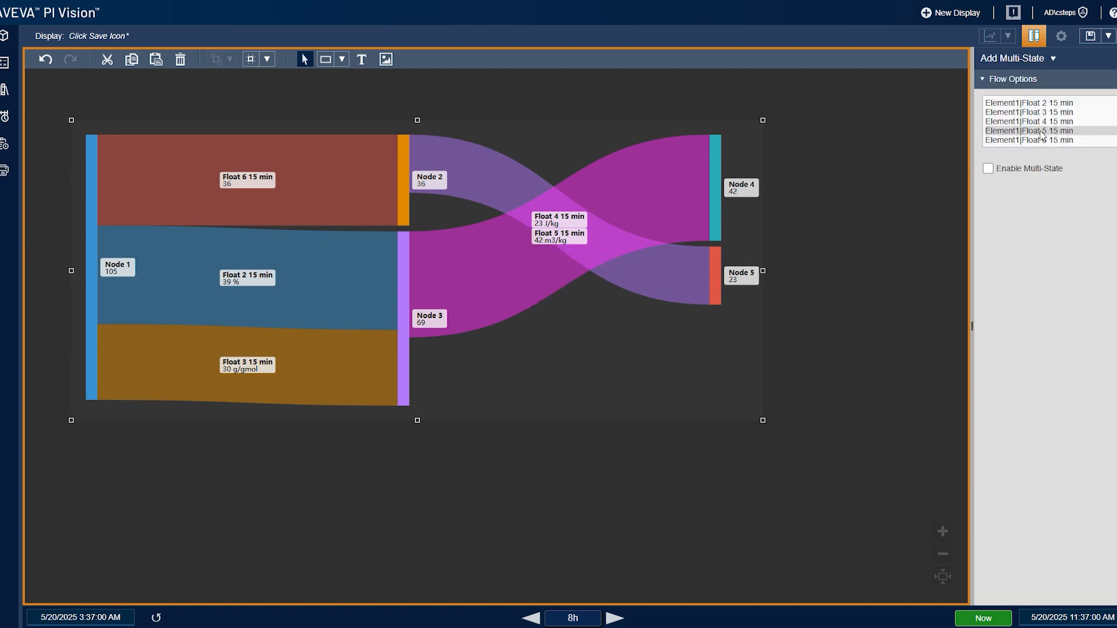
{"action": "left_click", "coordinate": [988, 168]}
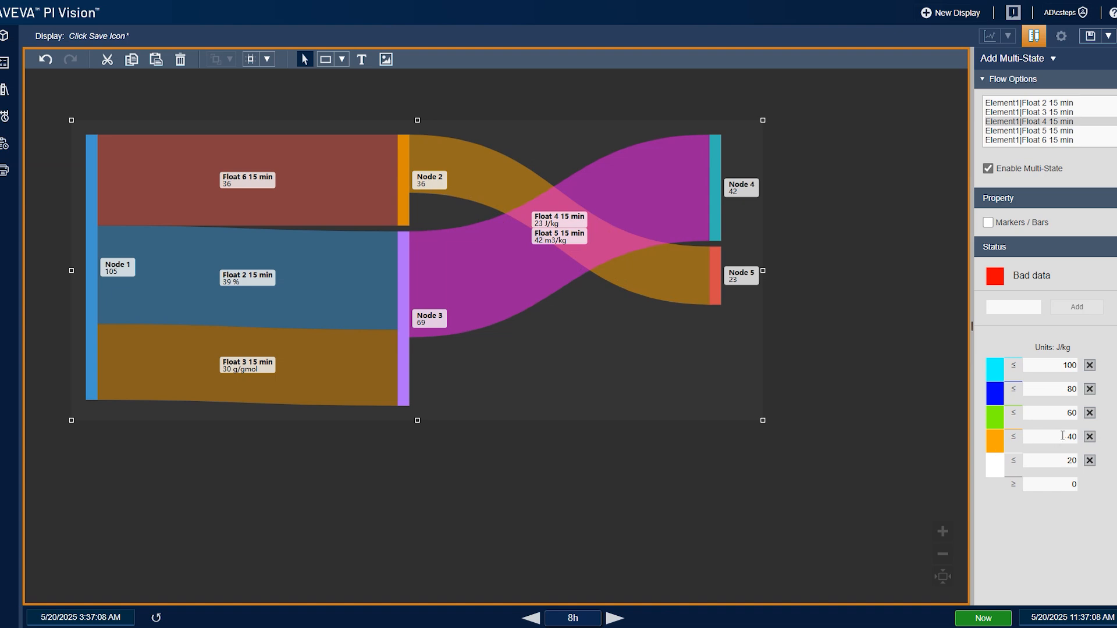
- Reopen the Sankey configuration and switch node positioning to Custom
{"action": "right_click", "coordinate": [556, 284]}
{"action": "left_click", "coordinate": [568, 293]}
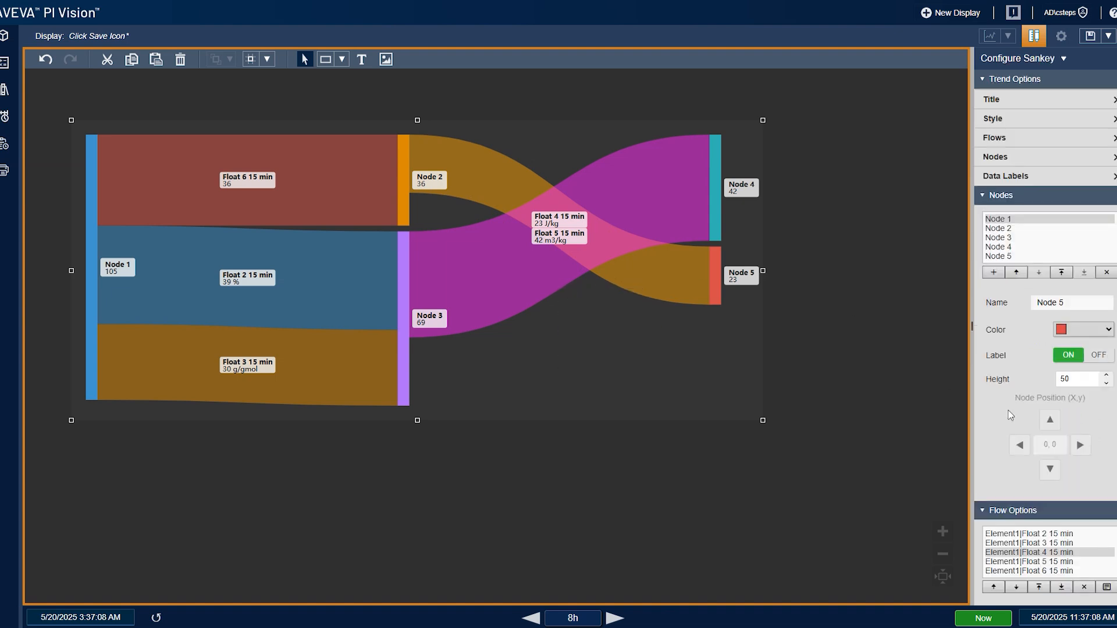
{"action": "scroll", "coordinate": [1030, 407], "scroll_direction": "down", "scroll_amount": 6}
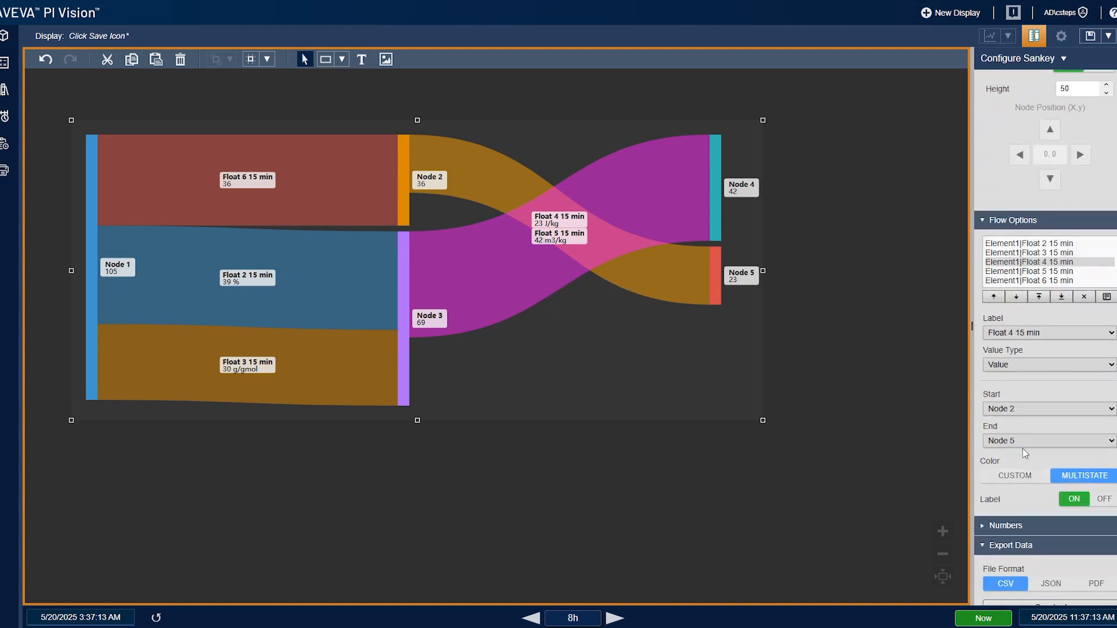
{"action": "scroll", "coordinate": [1039, 368], "scroll_direction": "up", "scroll_amount": 6}
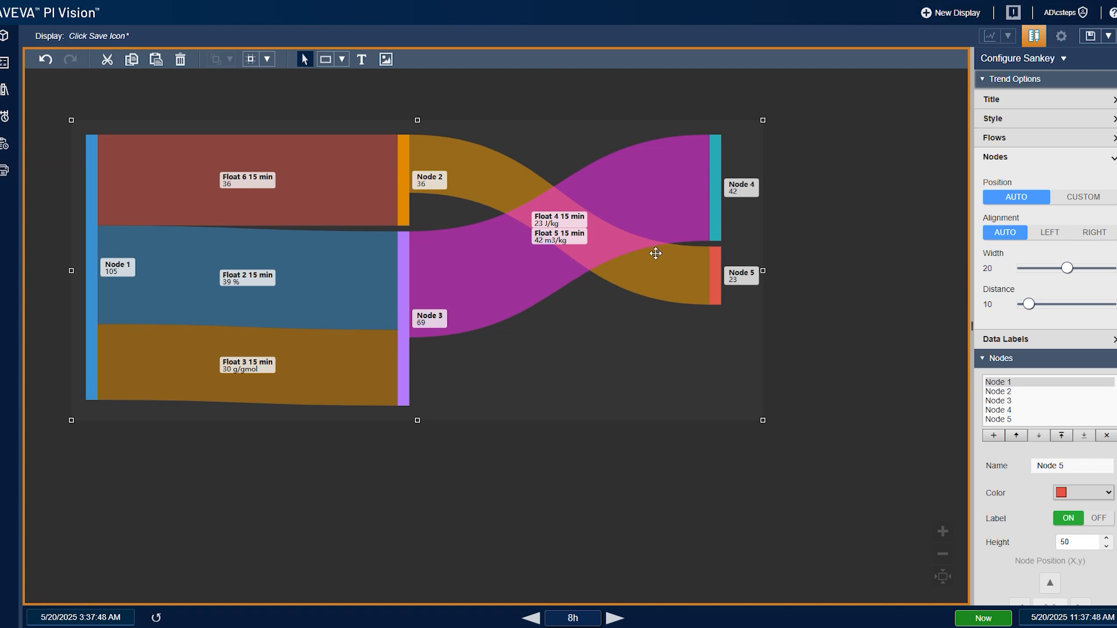
{"action": "left_click", "coordinate": [1083, 197]}
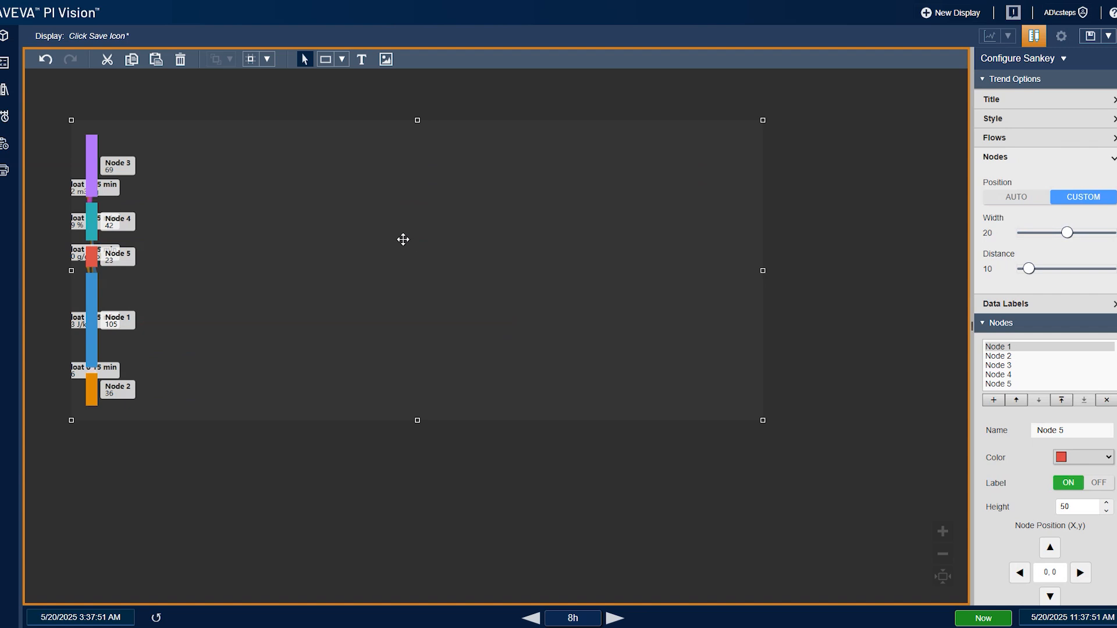
- Move Node 2 and Node 3 one column right to position 1, 0
{"action": "scroll", "coordinate": [1085, 287], "scroll_direction": "down", "scroll_amount": 2}
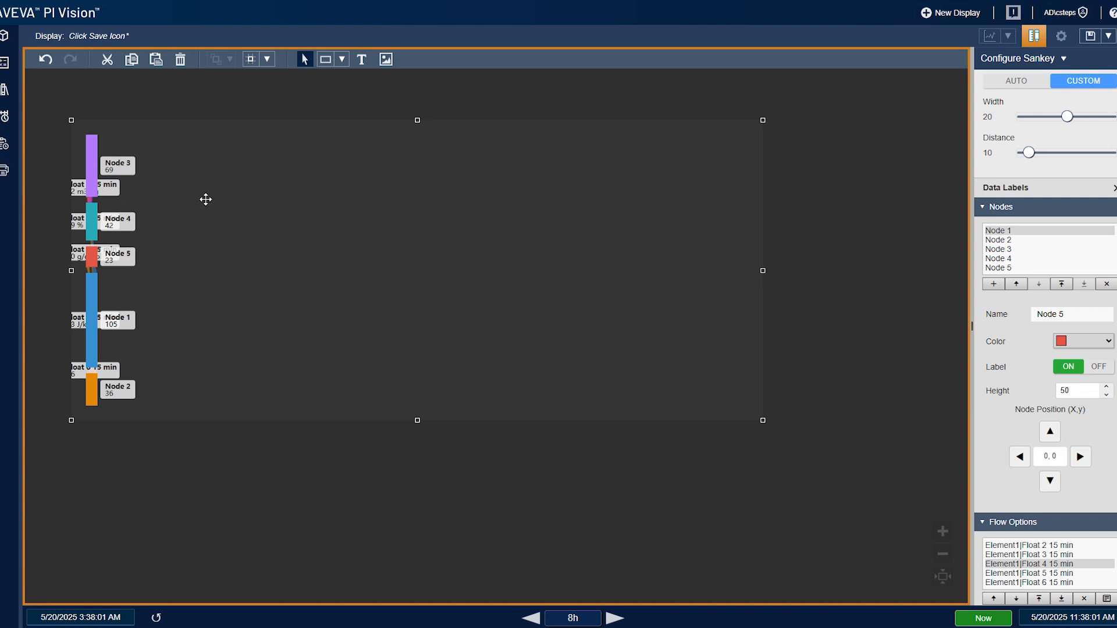
{"action": "left_click", "coordinate": [999, 240]}
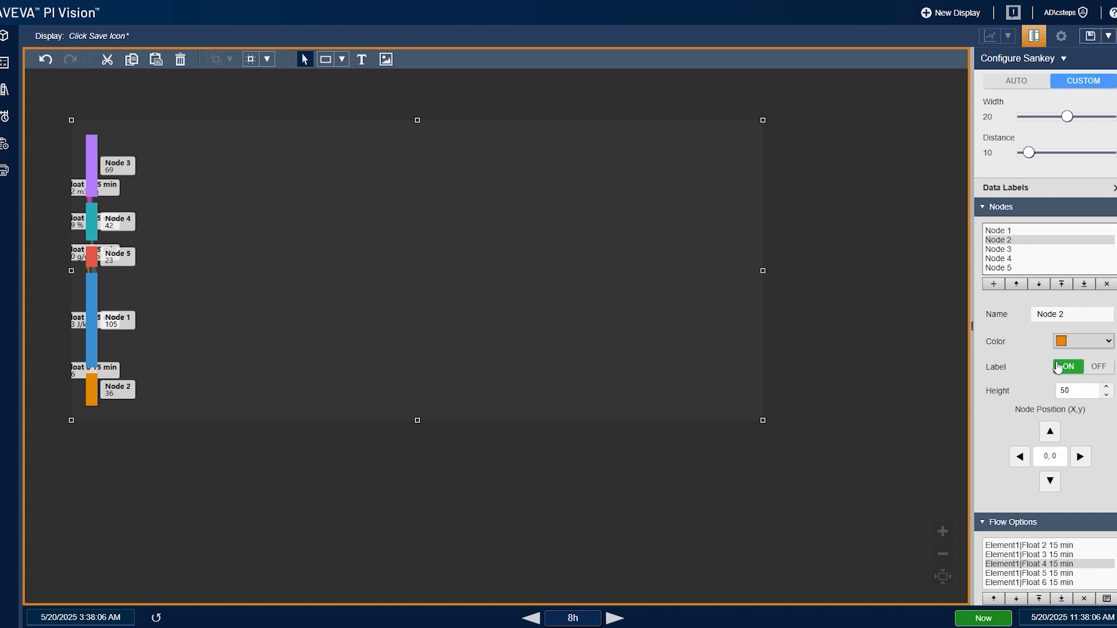
{"action": "left_click", "coordinate": [1081, 458]}
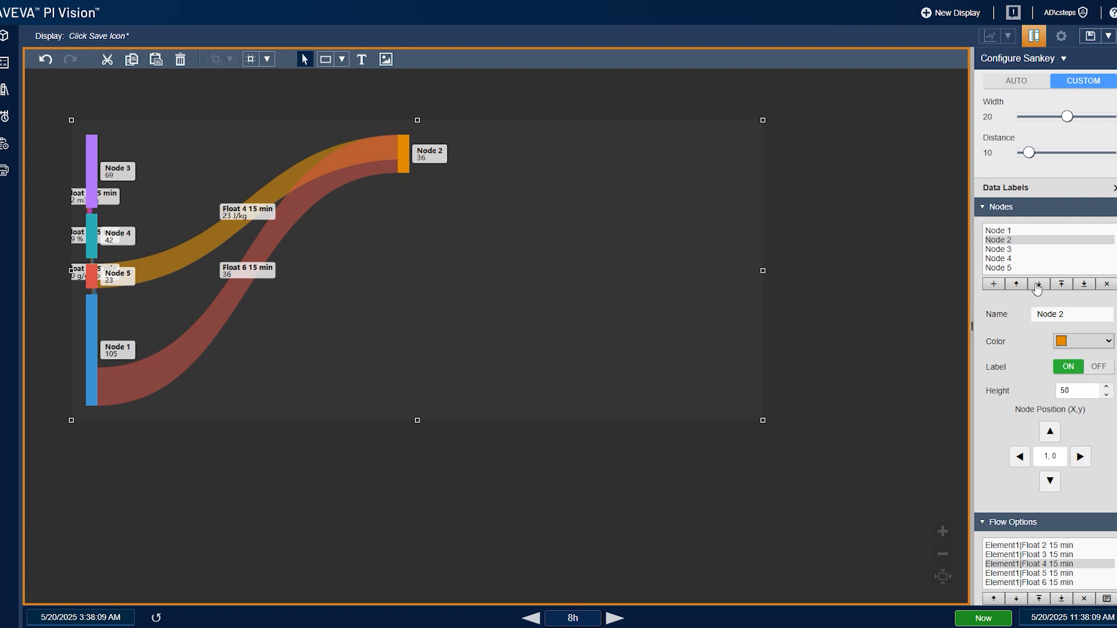
{"action": "left_click", "coordinate": [1023, 250]}
{"action": "left_click", "coordinate": [1081, 457]}
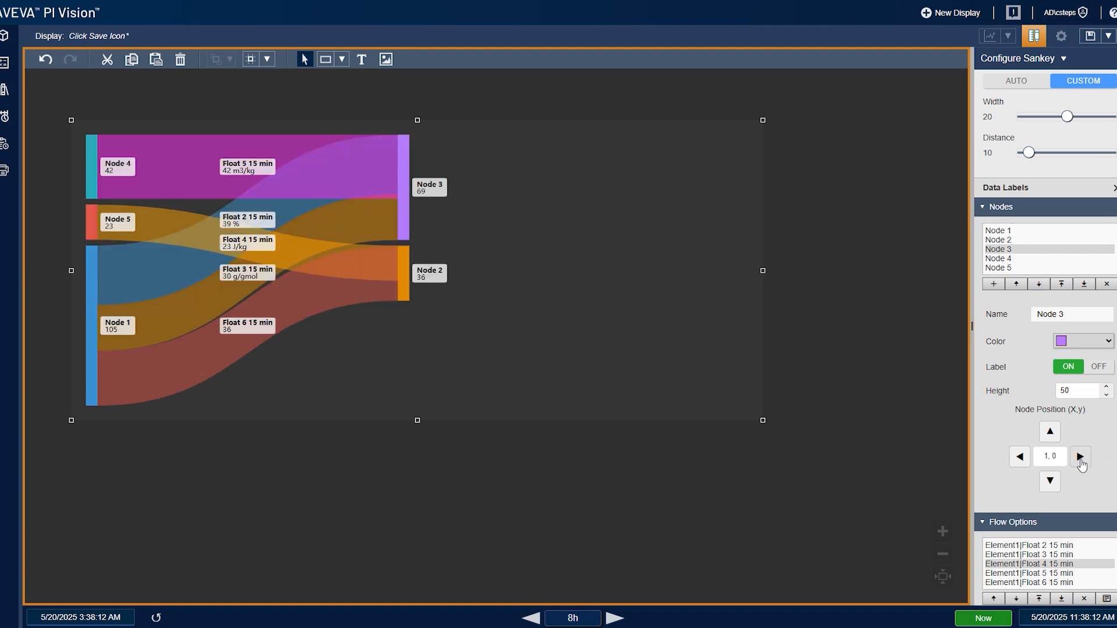
- Move Node 4 two columns right to position 2, 0
{"action": "left_click", "coordinate": [1010, 259]}
{"action": "left_click", "coordinate": [1080, 458]}
{"action": "left_click", "coordinate": [1080, 457]}
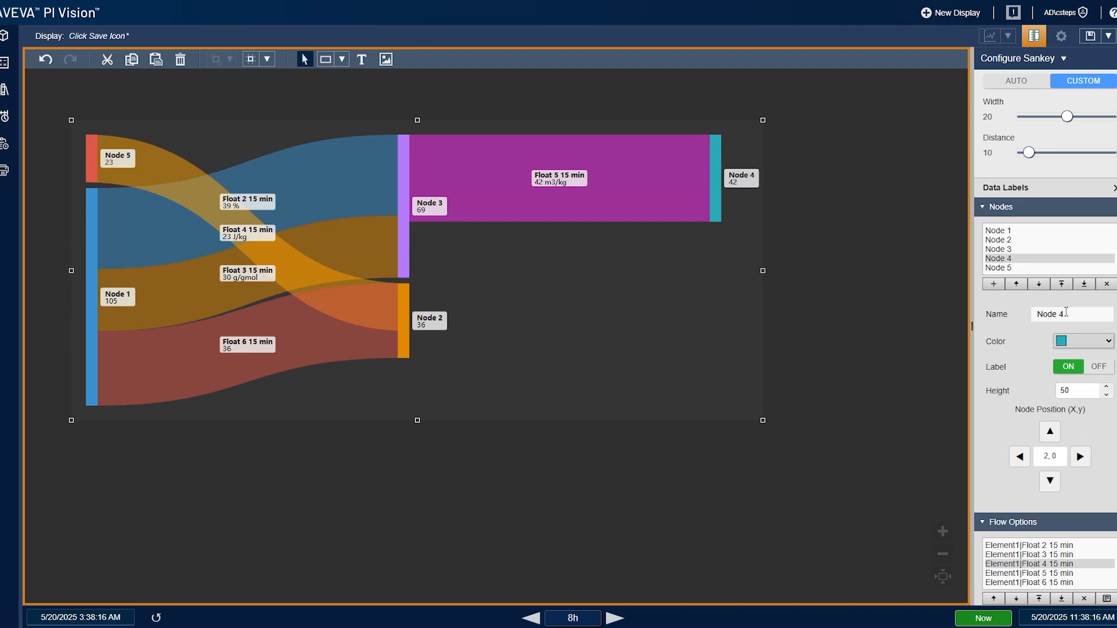
- Move Node 5 two columns right and nudge it upward
{"action": "left_click", "coordinate": [1028, 268]}
{"action": "left_click", "coordinate": [1080, 458]}
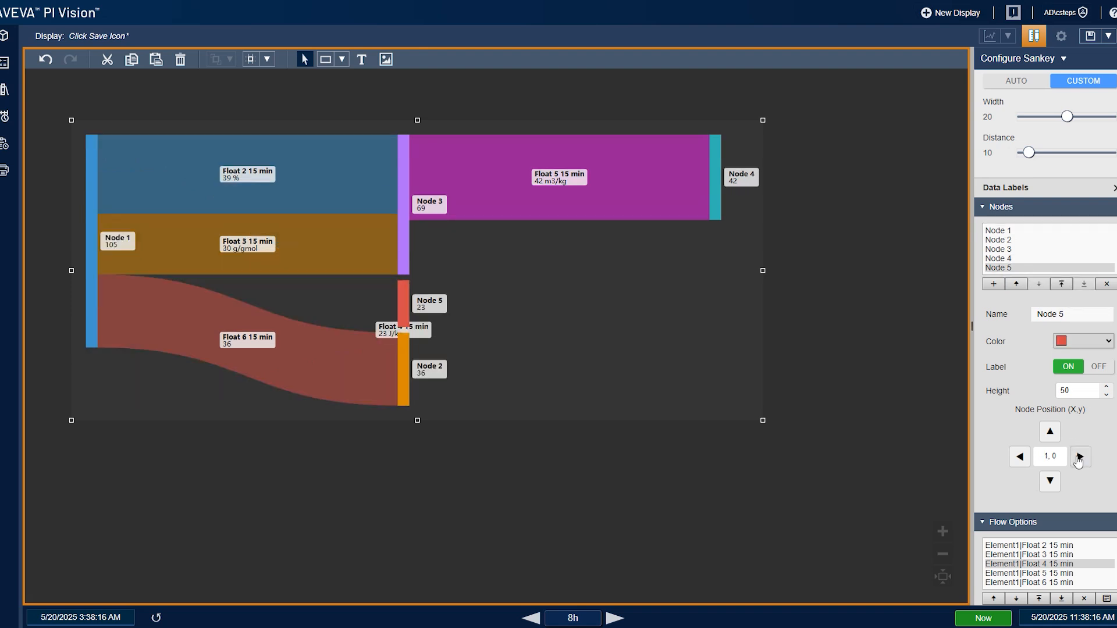
{"action": "left_click", "coordinate": [1080, 457]}
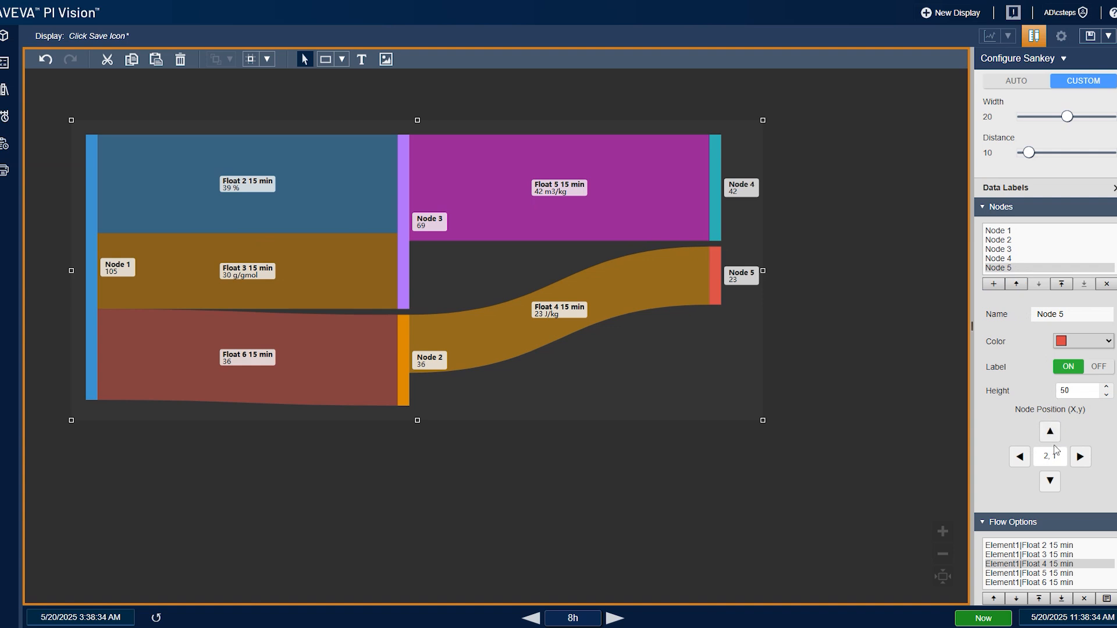
{"action": "left_click", "coordinate": [1051, 432]}
{"action": "left_click", "coordinate": [1050, 434]}
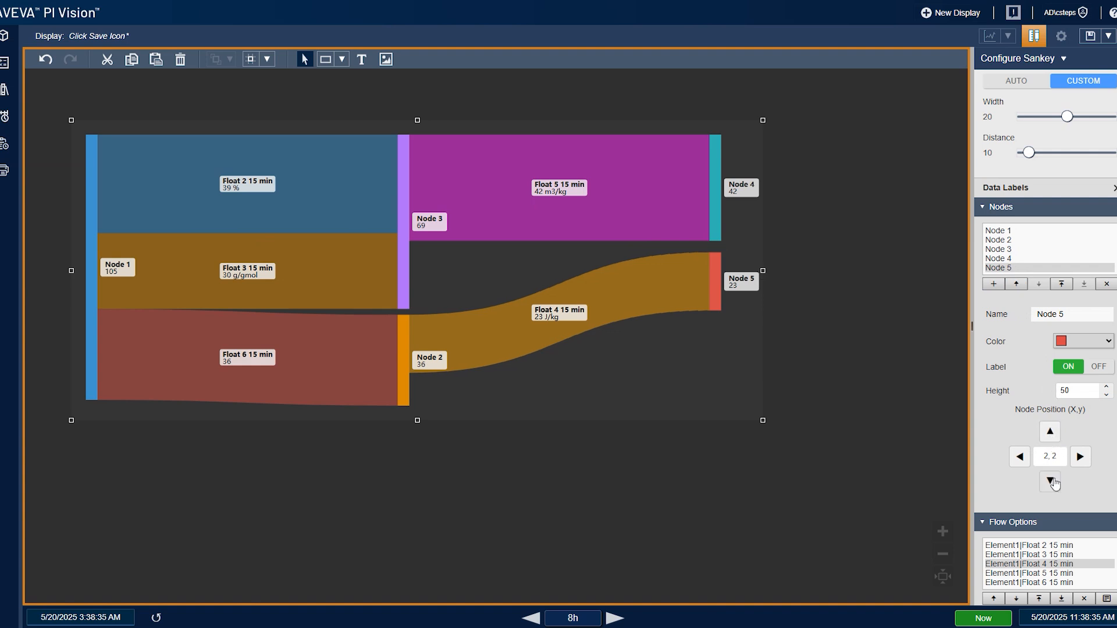
- Nudge Node 4 down and back up to position 2, 1
{"action": "left_click", "coordinate": [1020, 258]}
{"action": "left_click", "coordinate": [1050, 484]}
{"action": "left_click", "coordinate": [1050, 486]}
{"action": "left_click", "coordinate": [1050, 486]}
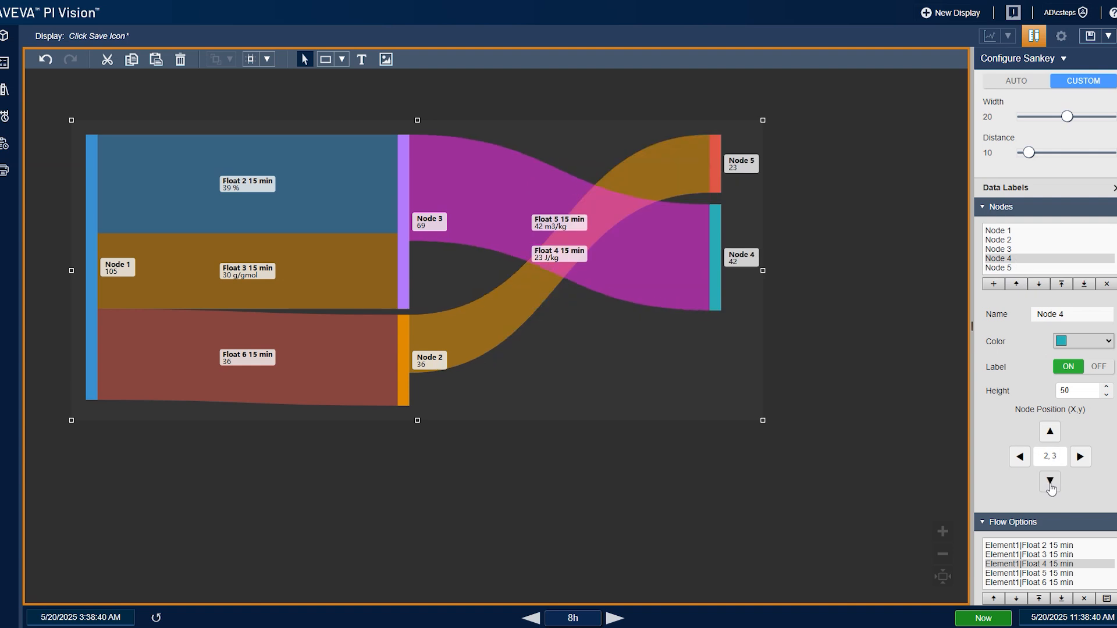
{"action": "left_click", "coordinate": [1051, 485]}
{"action": "left_click", "coordinate": [1051, 485]}
{"action": "left_click", "coordinate": [1050, 485]}
{"action": "left_click", "coordinate": [1050, 485]}
{"action": "left_click", "coordinate": [1051, 485]}
{"action": "left_click", "coordinate": [1050, 485]}
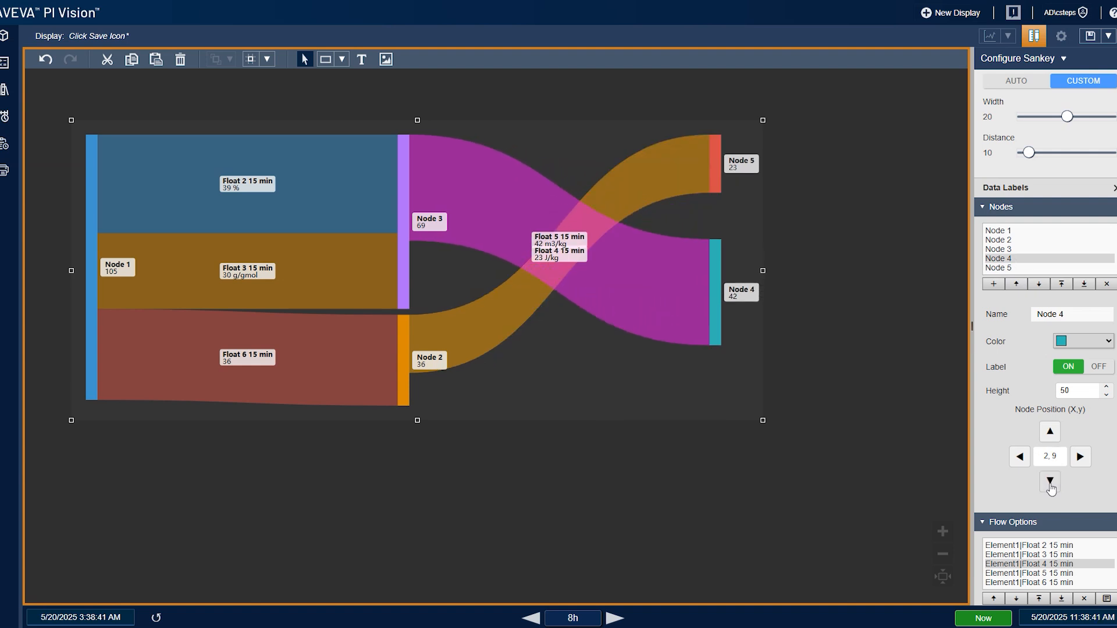
{"action": "left_click", "coordinate": [1050, 433]}
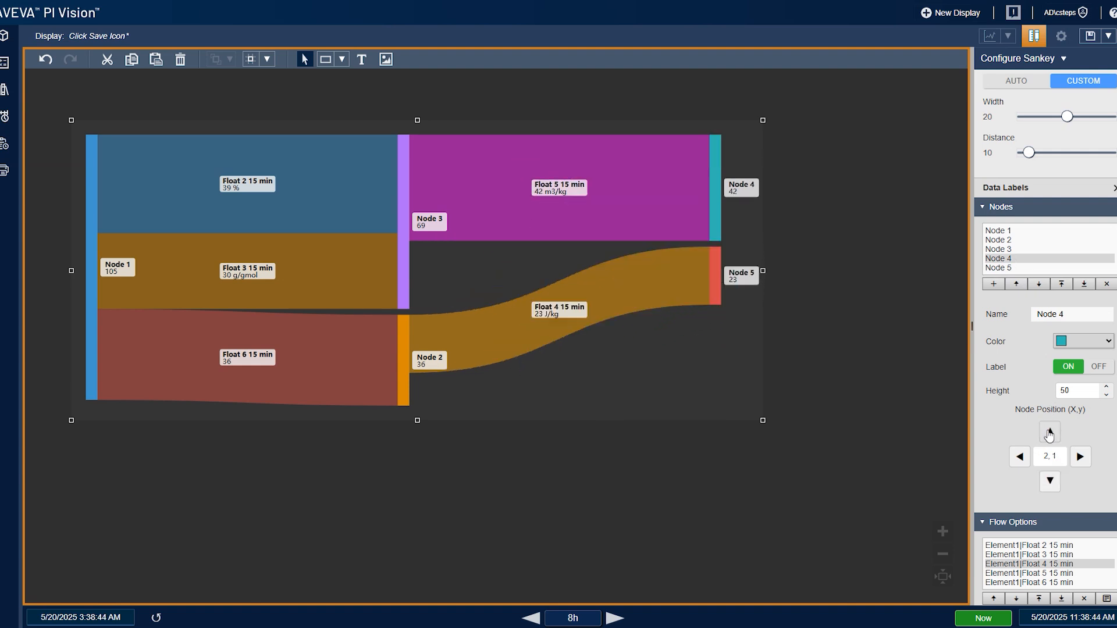
- Move Node 1 down to position 0, 18
{"action": "left_click", "coordinate": [1033, 232]}
{"action": "left_click", "coordinate": [1051, 482]}
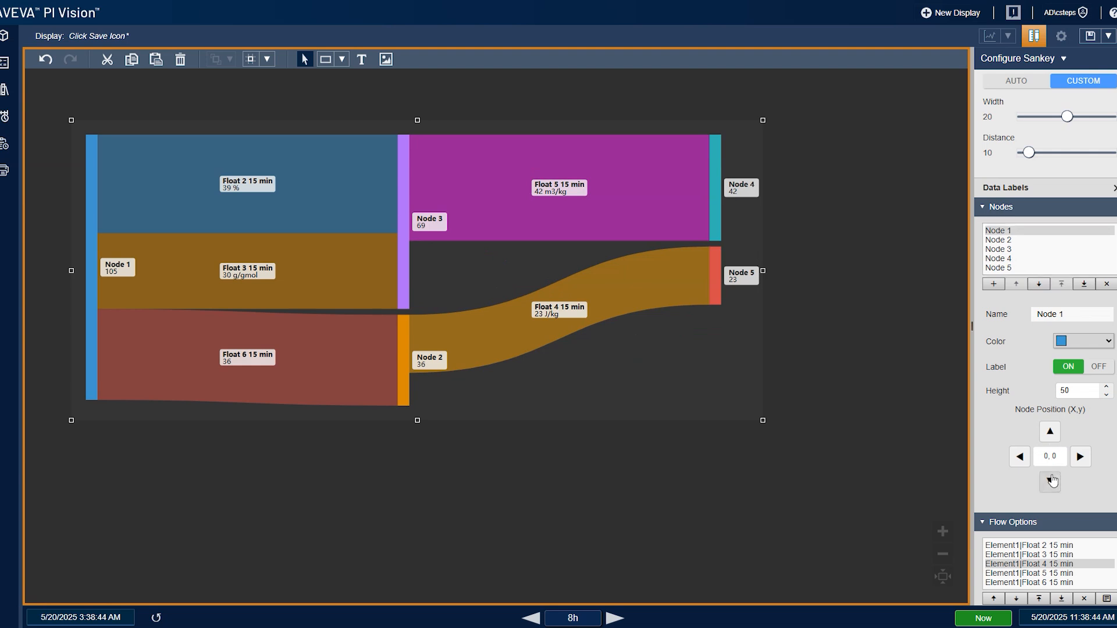
{"action": "left_click", "coordinate": [1053, 481]}
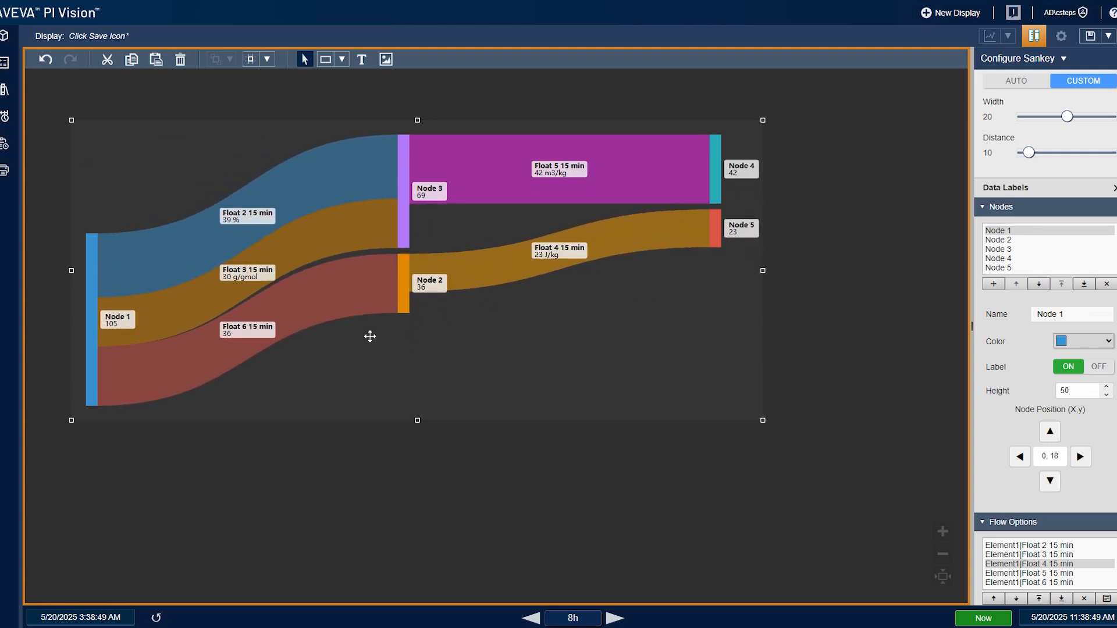
- Move Node 2 down to position 1, 12
{"action": "left_click", "coordinate": [998, 240]}
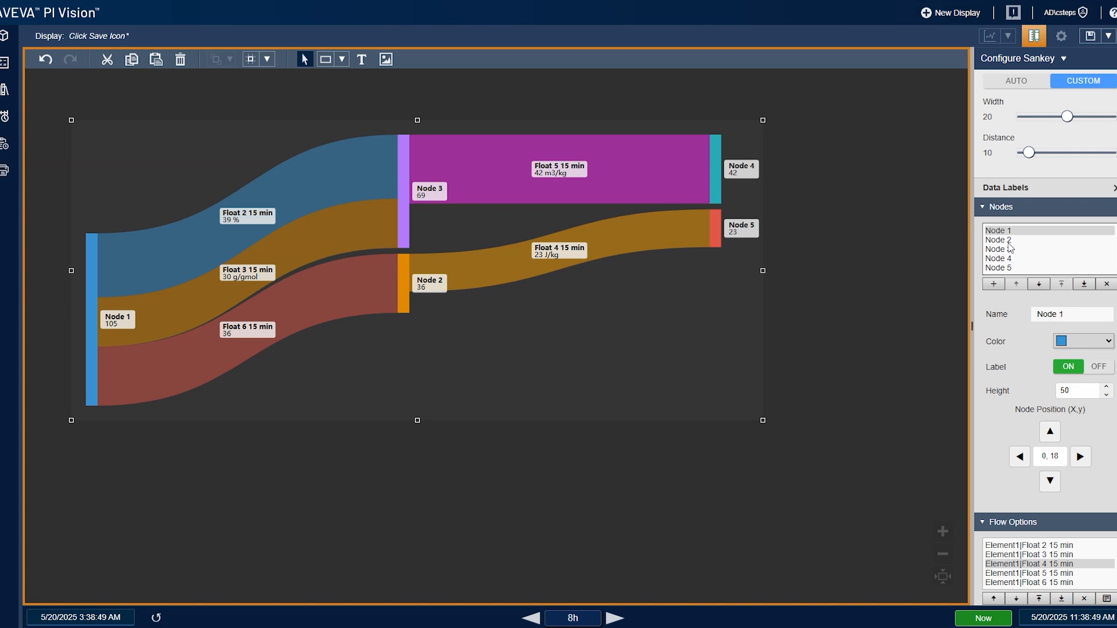
{"action": "left_click", "coordinate": [1051, 482]}
{"action": "left_click", "coordinate": [1051, 483]}
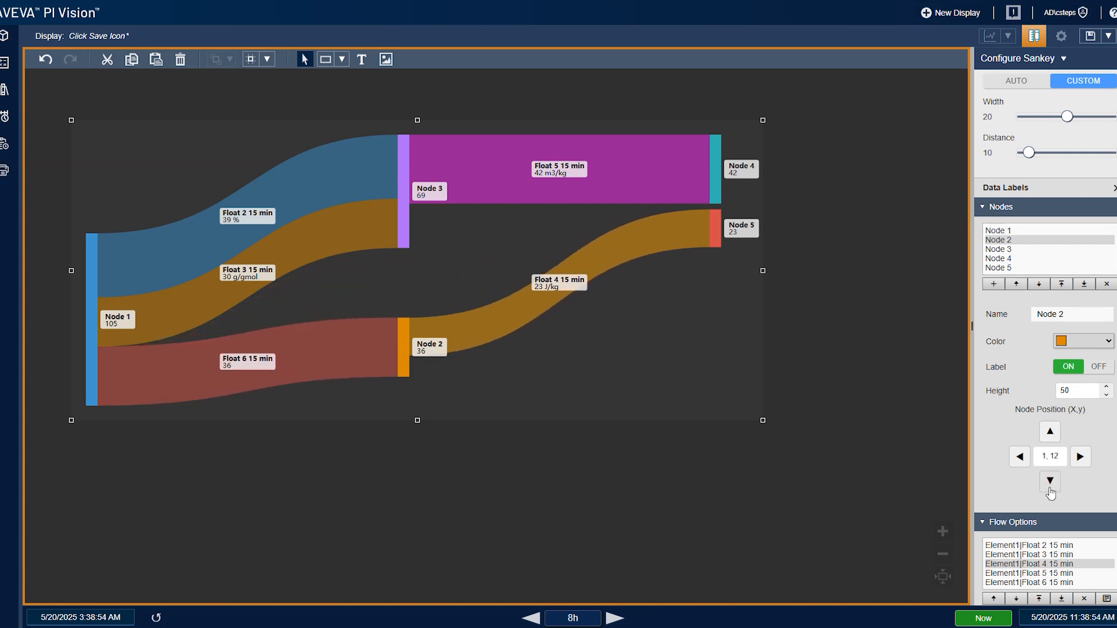
{"action": "left_click_drag", "start_coordinate": [490, 280], "coordinate": [485, 284]}
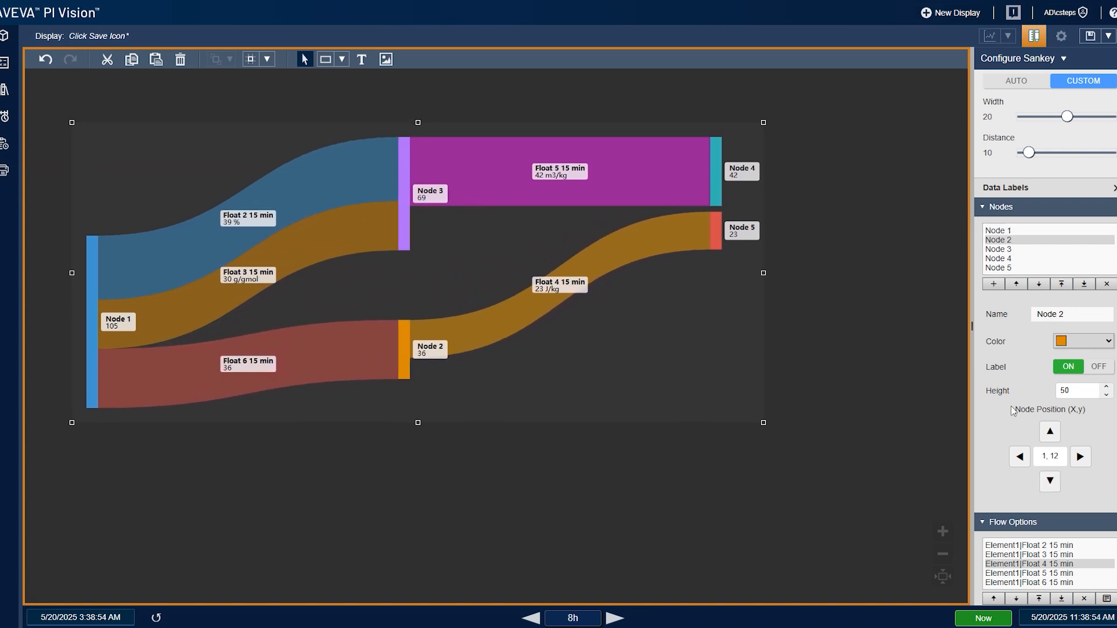
- Toggle Node 2's label off and back on
{"action": "left_click", "coordinate": [1070, 368]}
{"action": "left_click", "coordinate": [1070, 368]}
{"action": "left_click", "coordinate": [1071, 367]}
{"action": "left_click", "coordinate": [1068, 366]}
- Open the Sankey's Data Labels settings
{"action": "scroll", "coordinate": [1004, 152], "scroll_direction": "up", "scroll_amount": 3}
{"action": "left_click", "coordinate": [1003, 155]}
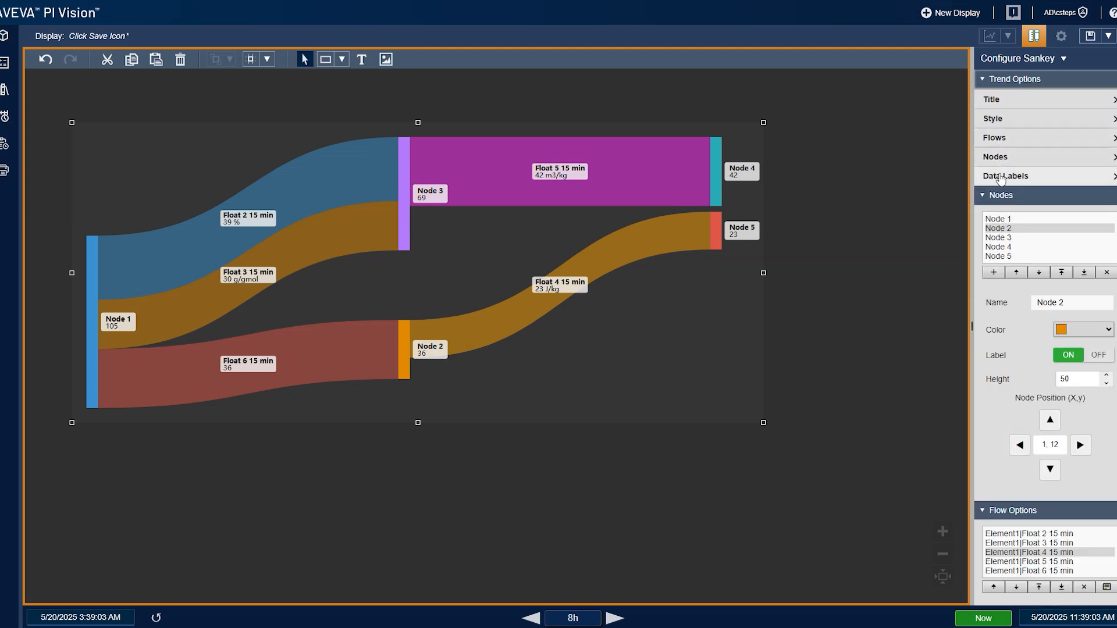
{"action": "left_click", "coordinate": [1002, 177]}
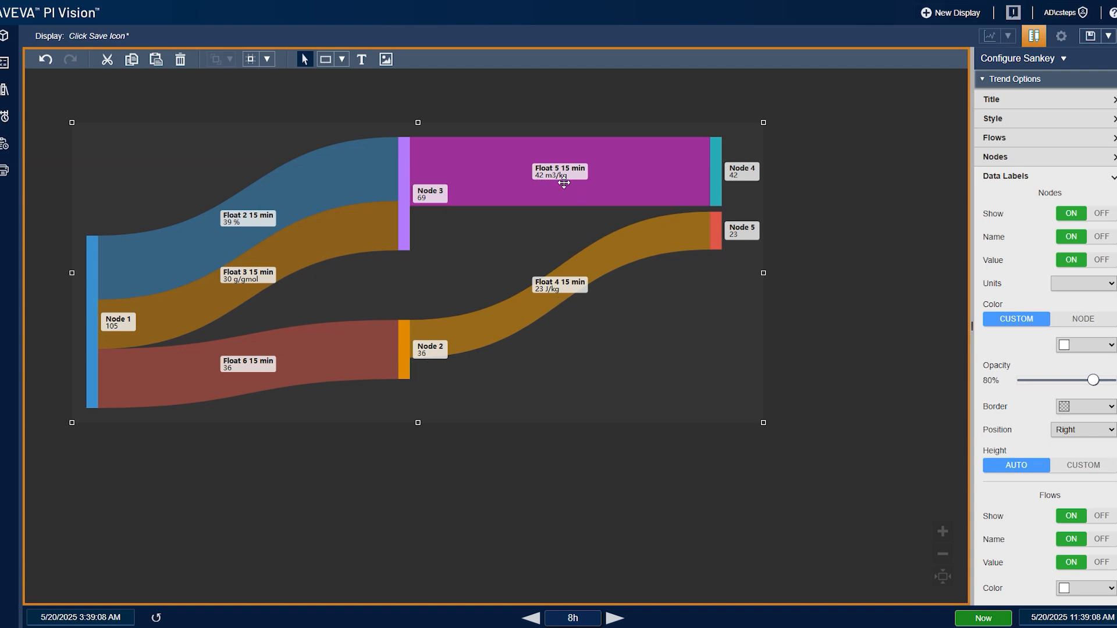
- Switch the node data labels and the flow data labels off and back on
{"action": "left_click", "coordinate": [1082, 217]}
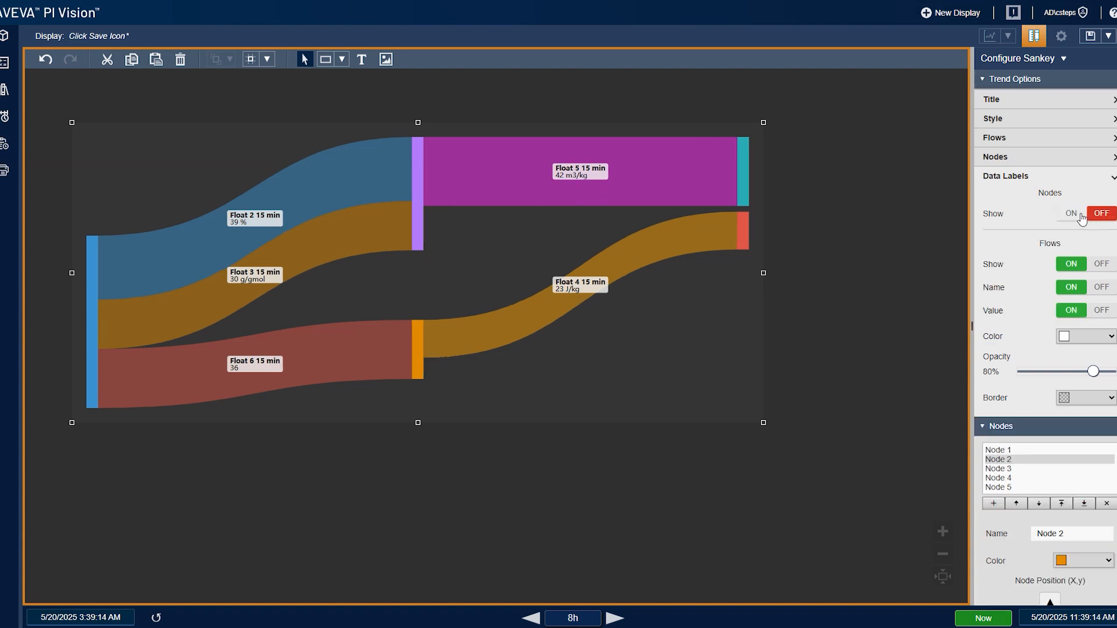
{"action": "left_click", "coordinate": [1082, 216]}
{"action": "left_click", "coordinate": [1070, 522]}
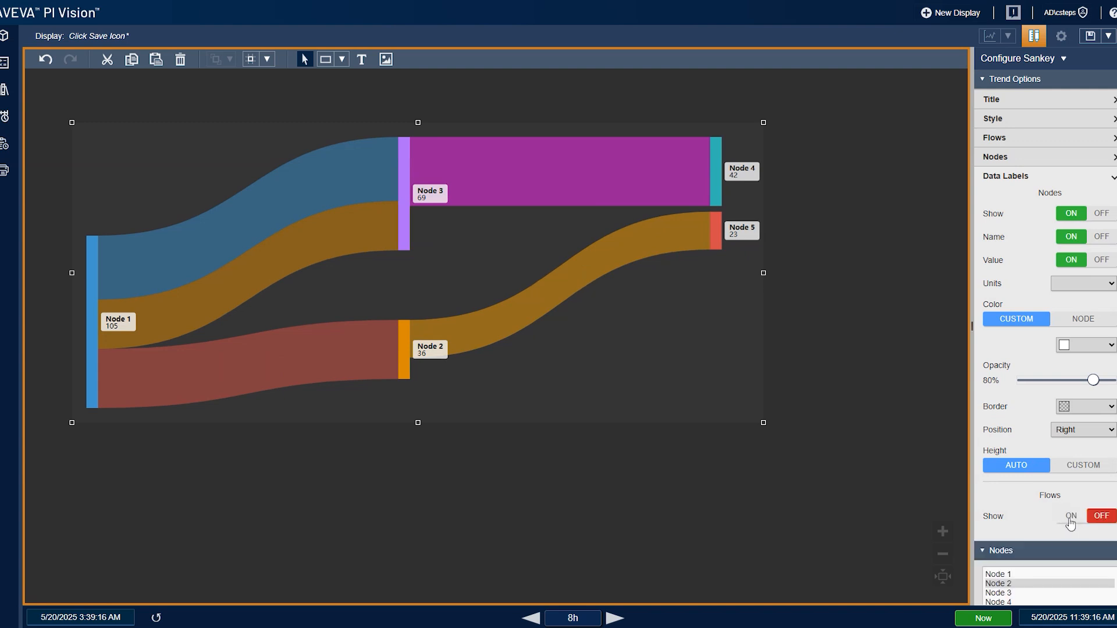
{"action": "left_click", "coordinate": [1071, 522]}
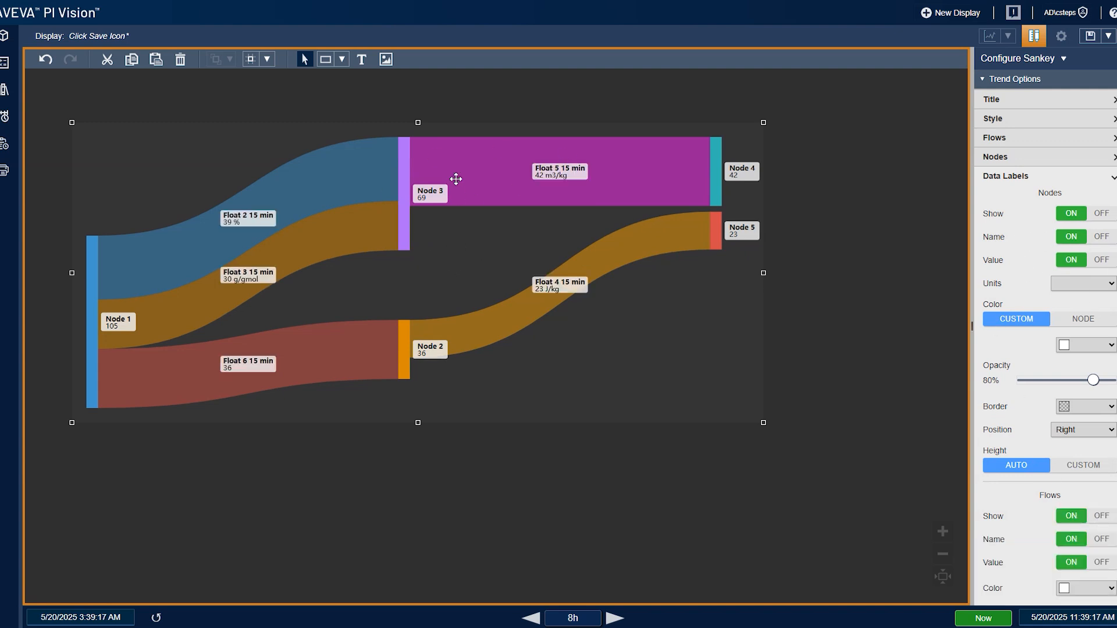
- Hide the node label values and show them again
{"action": "left_click", "coordinate": [1101, 260]}
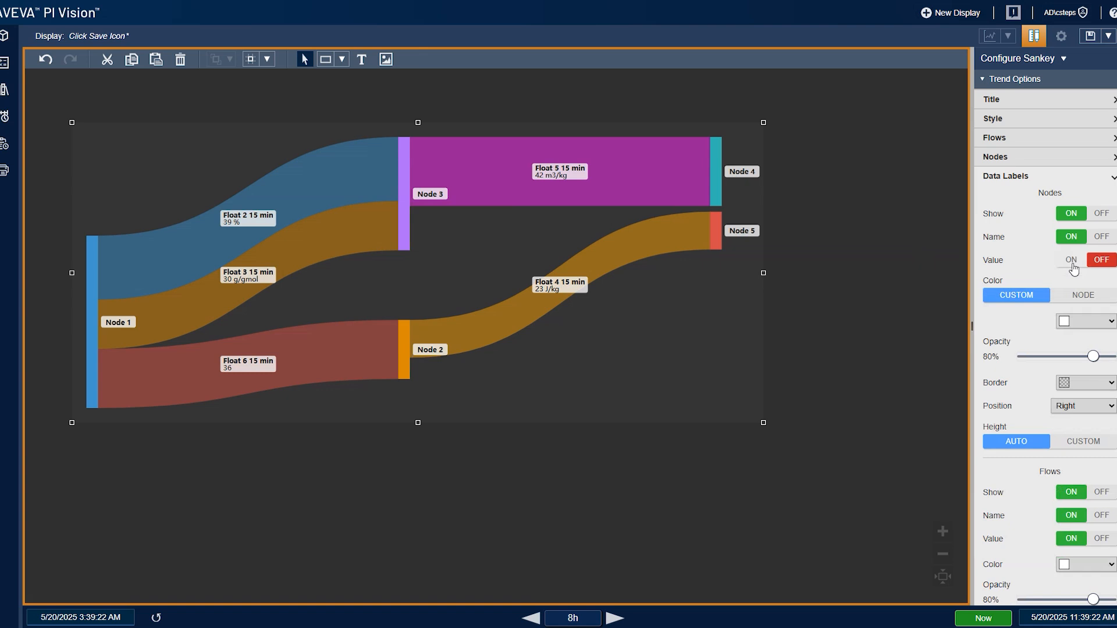
{"action": "left_click", "coordinate": [1072, 265]}
{"action": "left_click", "coordinate": [1072, 265]}
{"action": "left_click", "coordinate": [1072, 265]}
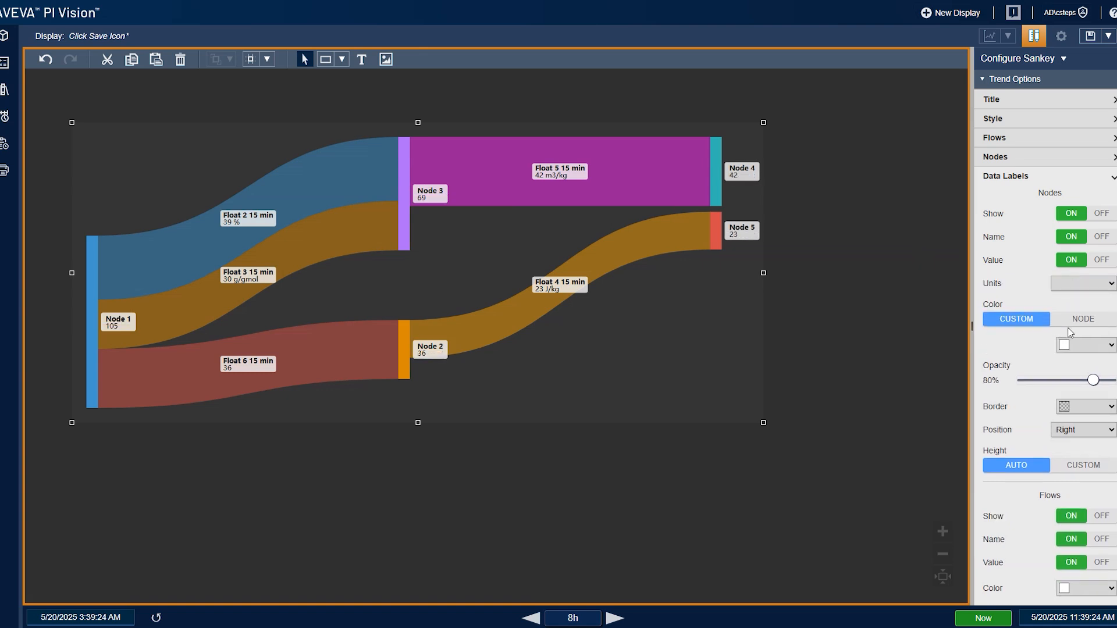
- Set the node label color mode to NODE so labels match their node colors
{"action": "left_click", "coordinate": [1070, 326]}
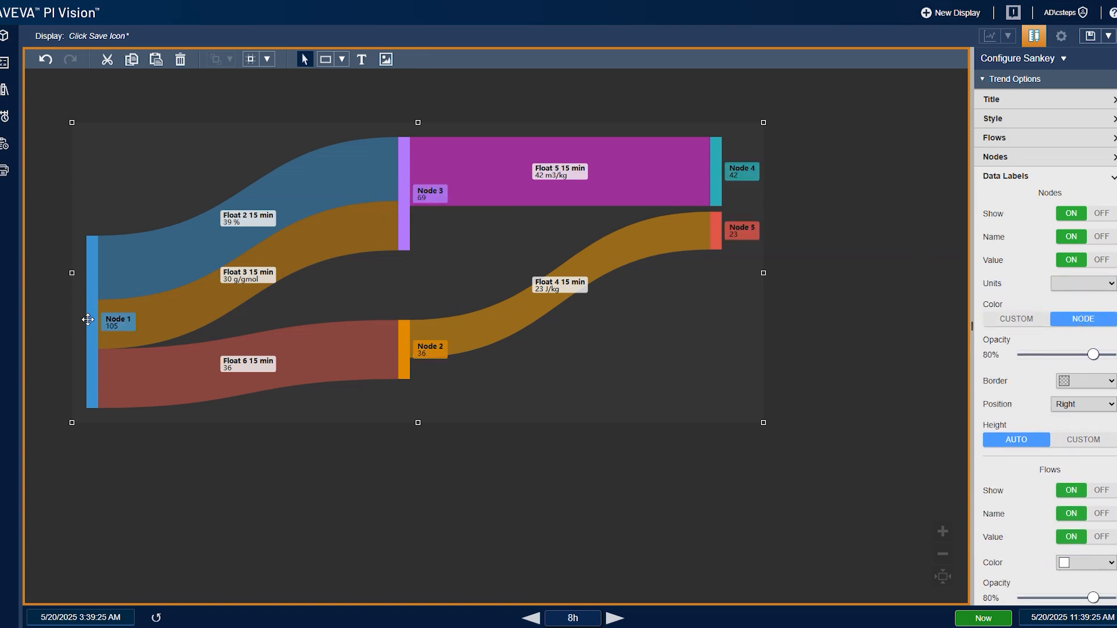
{"action": "left_click", "coordinate": [1016, 320]}
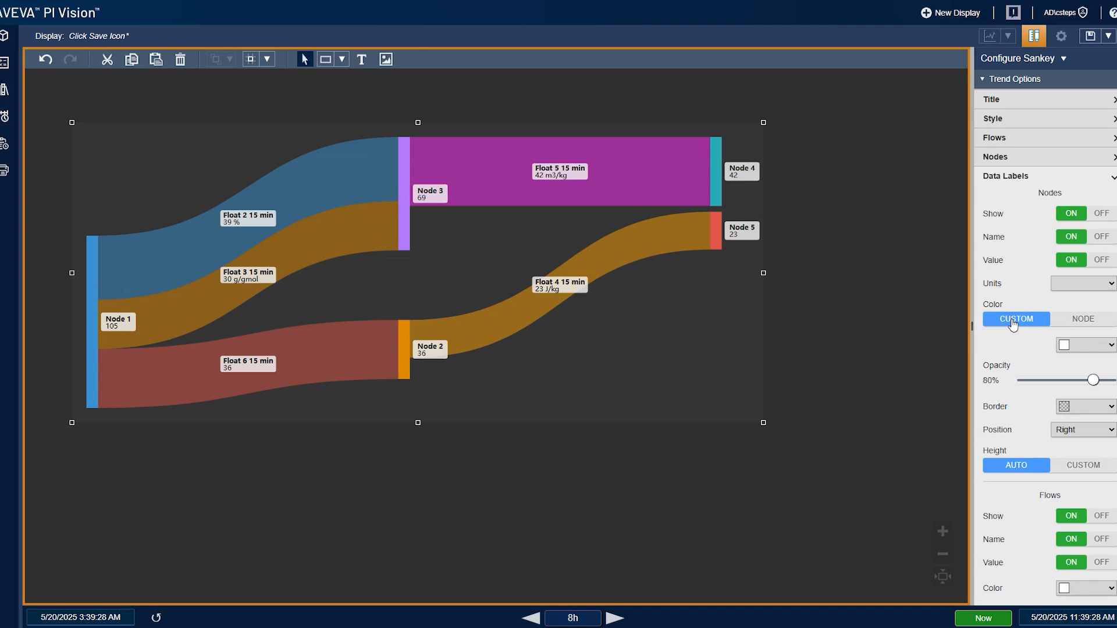
{"action": "left_click", "coordinate": [1089, 320]}
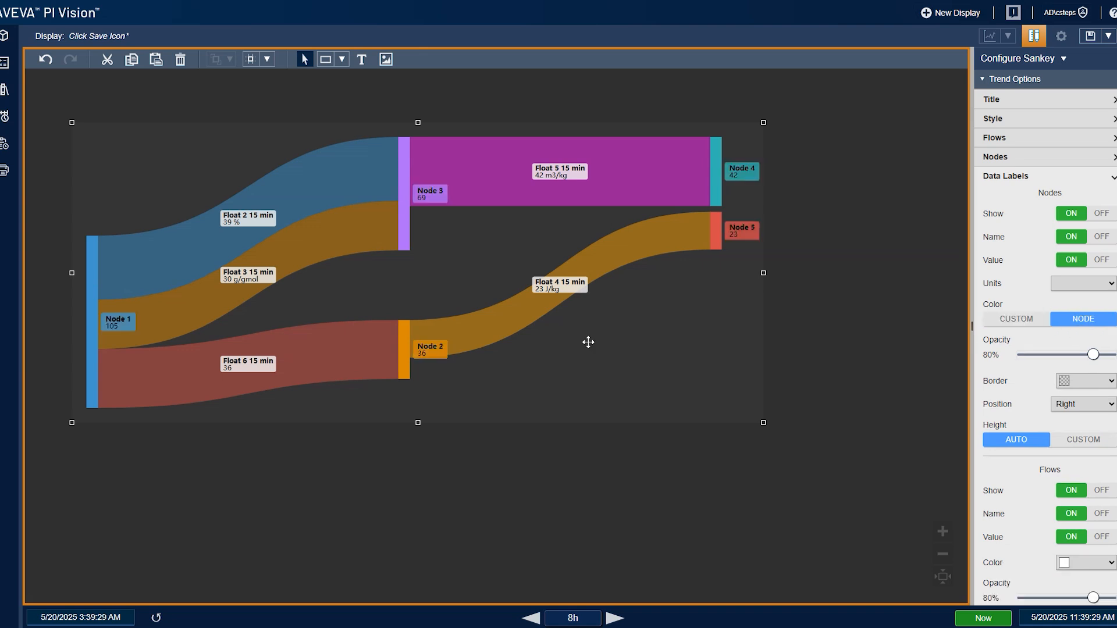
{"action": "left_click", "coordinate": [1025, 321]}
{"action": "left_click", "coordinate": [1072, 321]}
- Hide the flow label names and show them again
{"action": "scroll", "coordinate": [1029, 392], "scroll_direction": "down", "scroll_amount": 4}
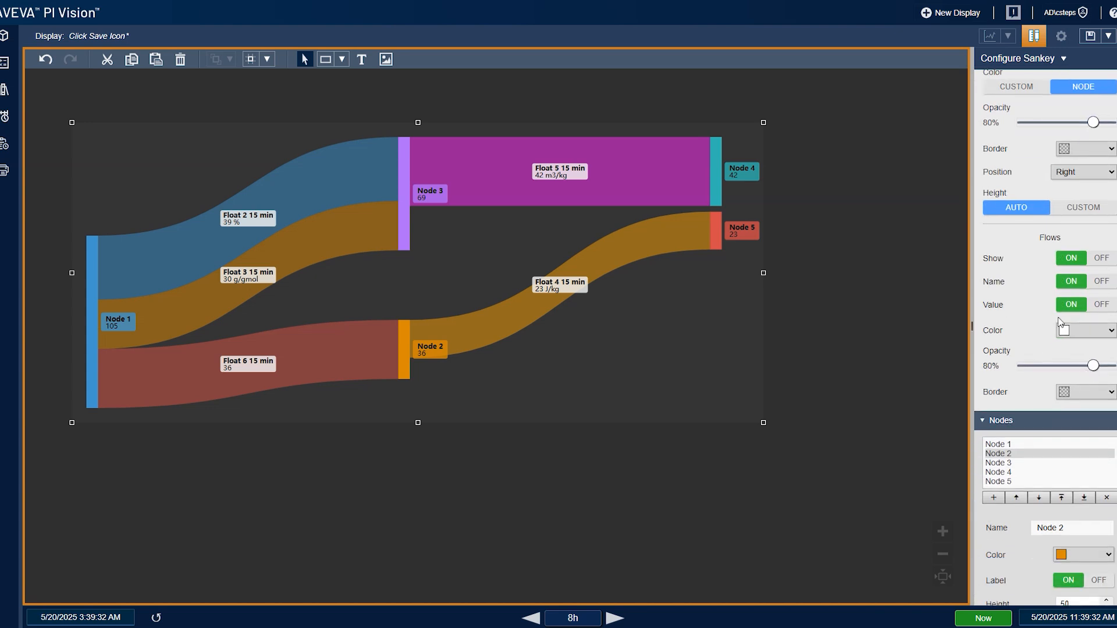
{"action": "left_click", "coordinate": [1085, 283]}
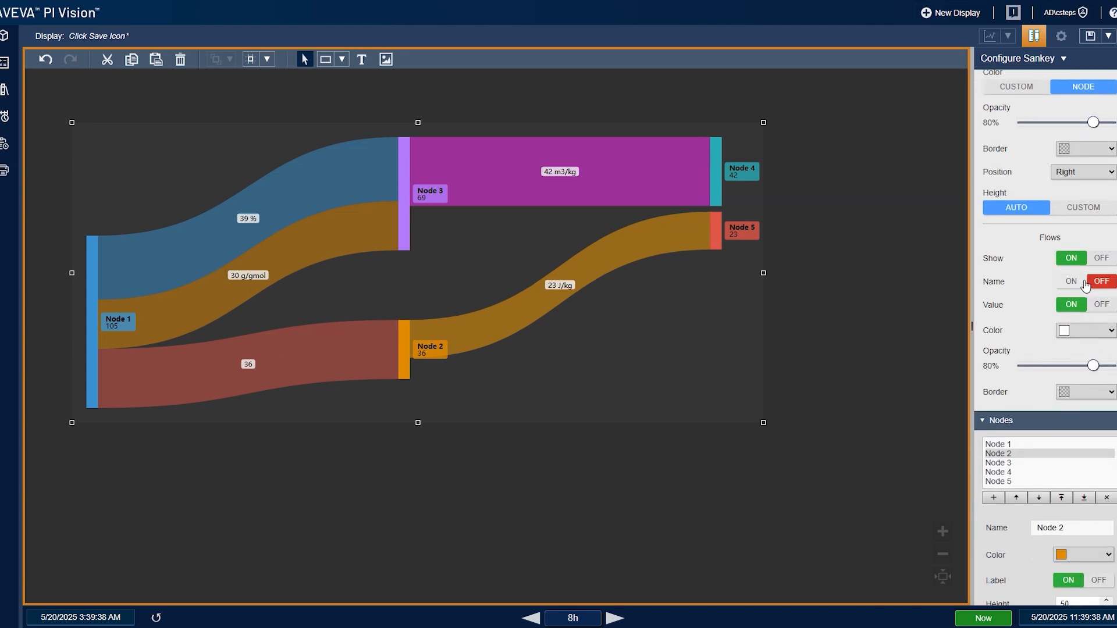
{"action": "left_click_drag", "start_coordinate": [464, 321], "coordinate": [458, 321]}
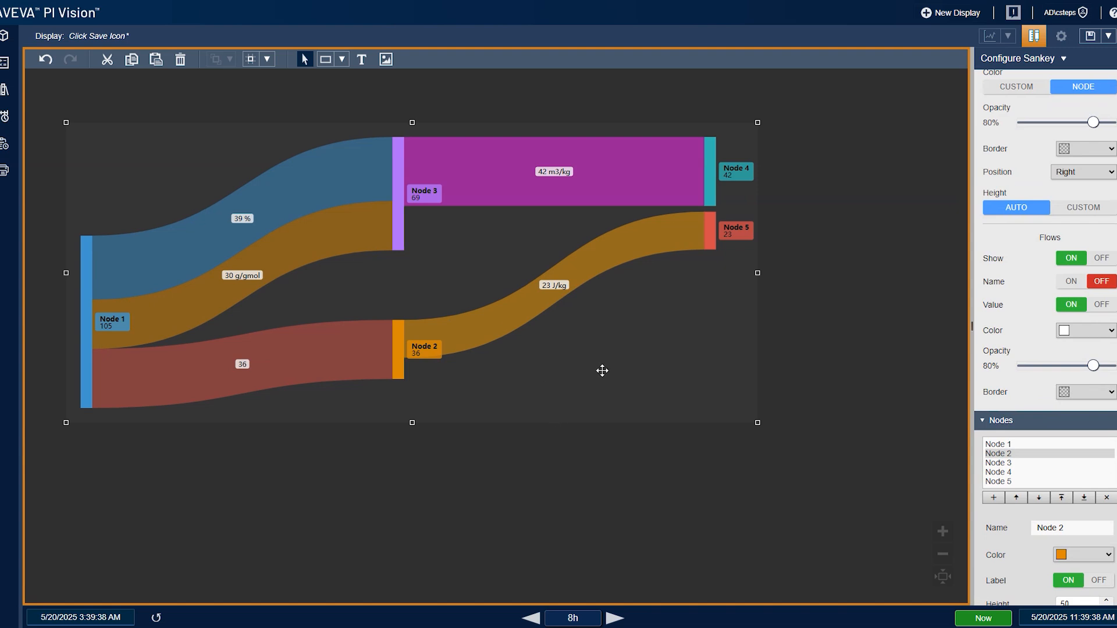
{"action": "left_click", "coordinate": [1071, 282]}
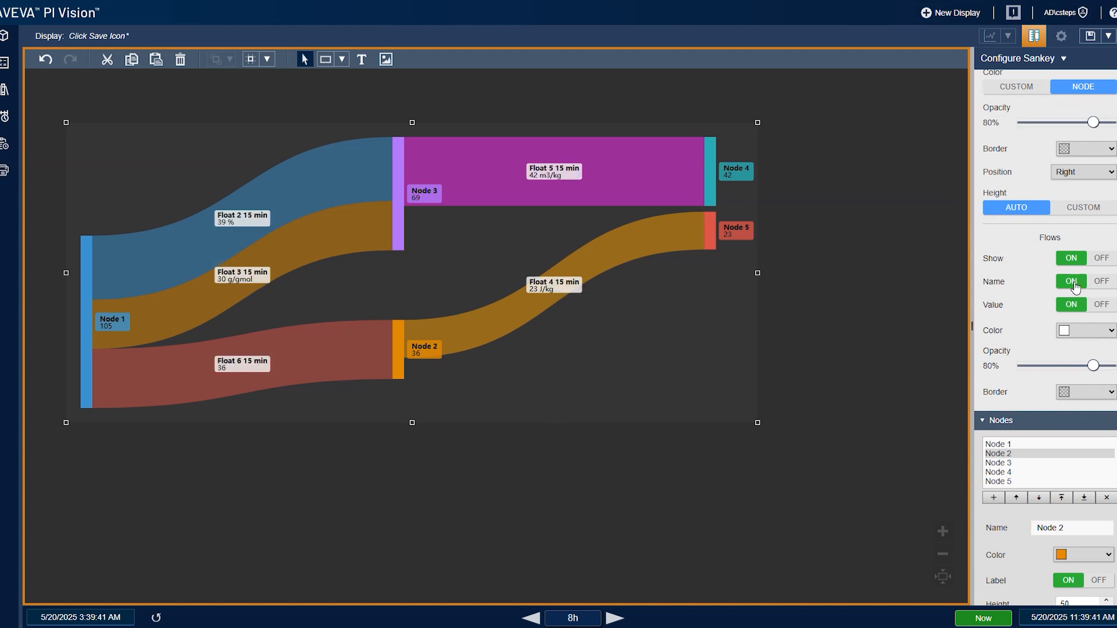
- Change the flow label color to green and back to white
{"action": "left_click", "coordinate": [1085, 336]}
{"action": "left_click", "coordinate": [1087, 351]}
{"action": "left_click", "coordinate": [1091, 333]}
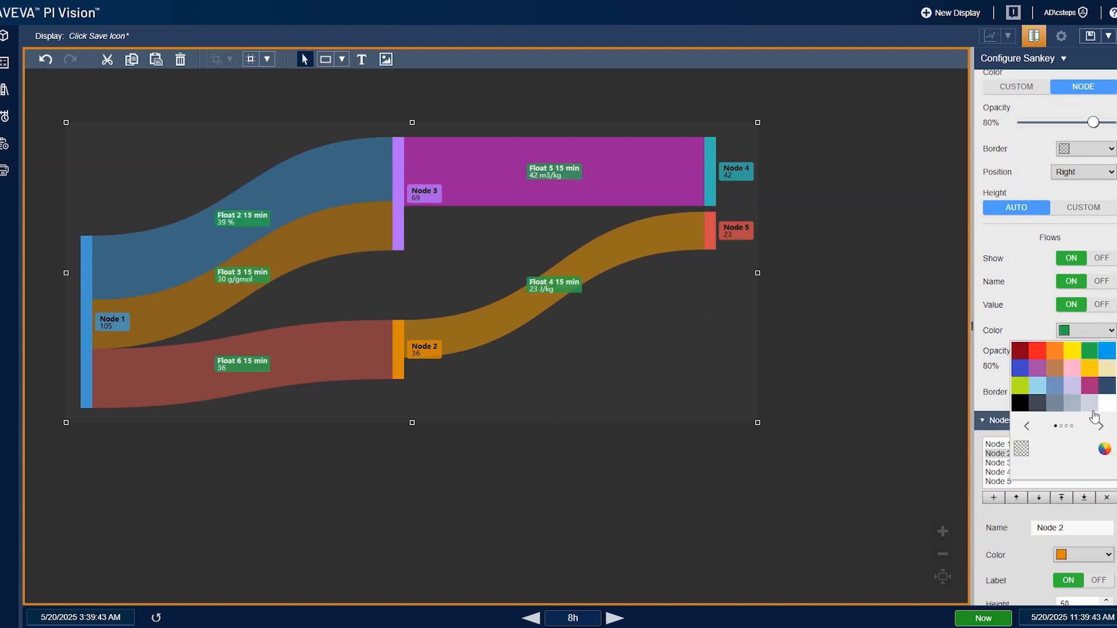
{"action": "left_click", "coordinate": [1064, 342]}
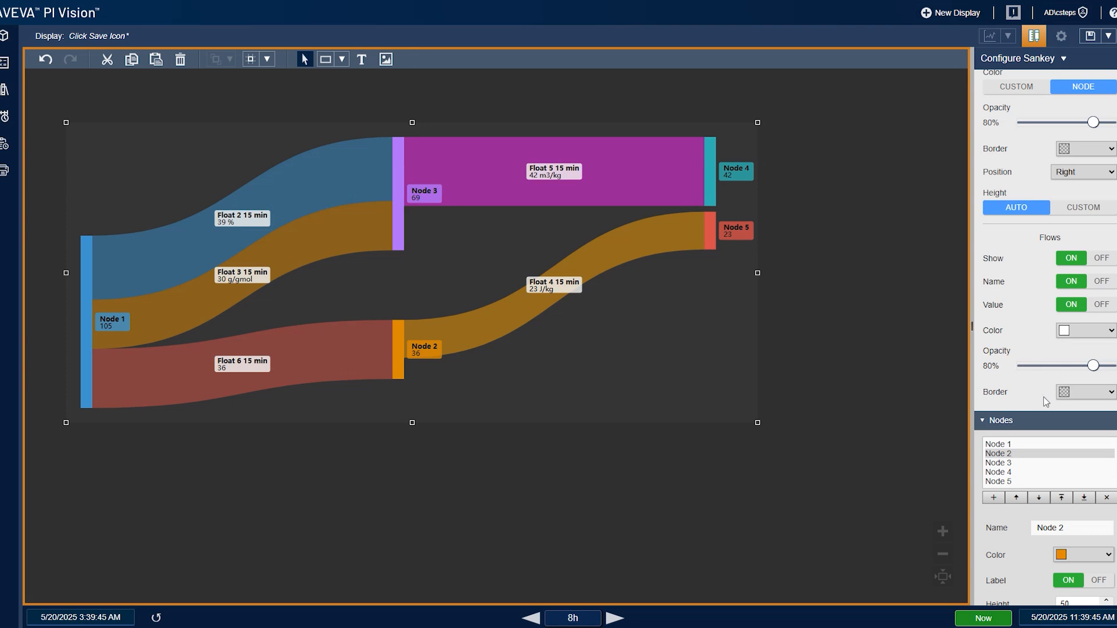
- Give the flow labels a light blue border
{"action": "left_click", "coordinate": [1088, 393]}
{"action": "left_click", "coordinate": [1089, 411]}
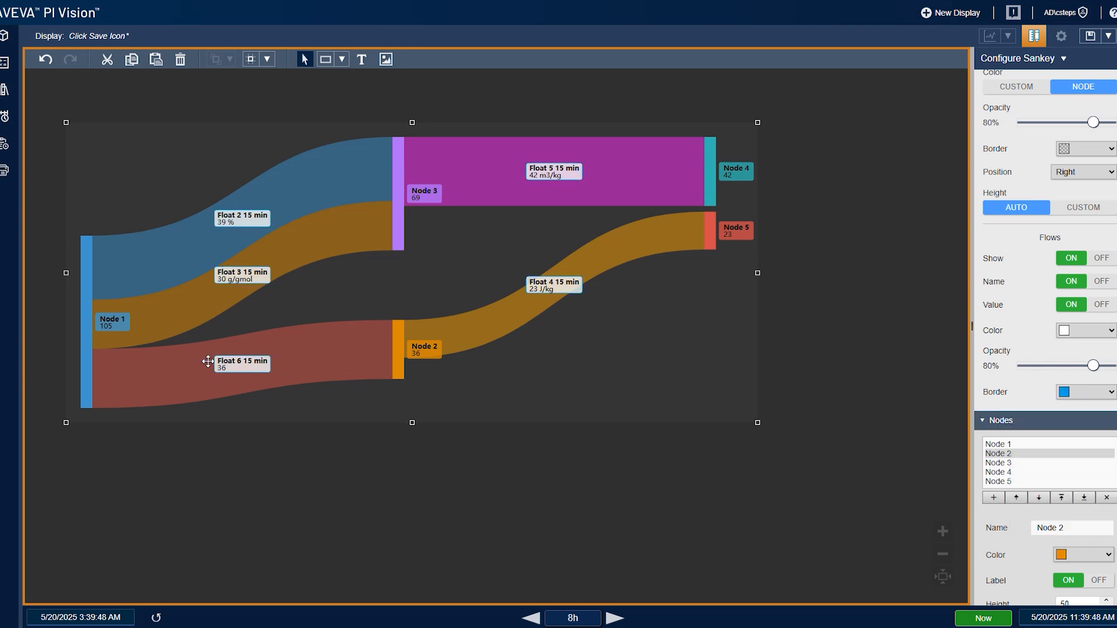
- Expand the Numbers settings and pick an option from the number Format list
{"action": "scroll", "coordinate": [1047, 288], "scroll_direction": "up", "scroll_amount": 5}
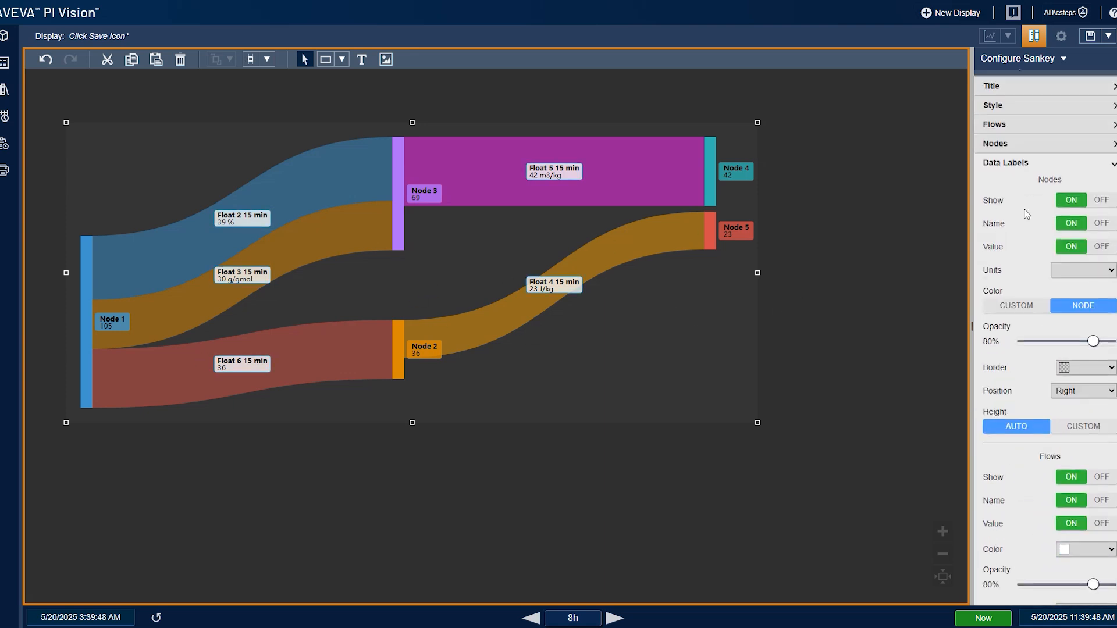
{"action": "left_click", "coordinate": [1013, 183]}
{"action": "scroll", "coordinate": [1047, 425], "scroll_direction": "down", "scroll_amount": 8}
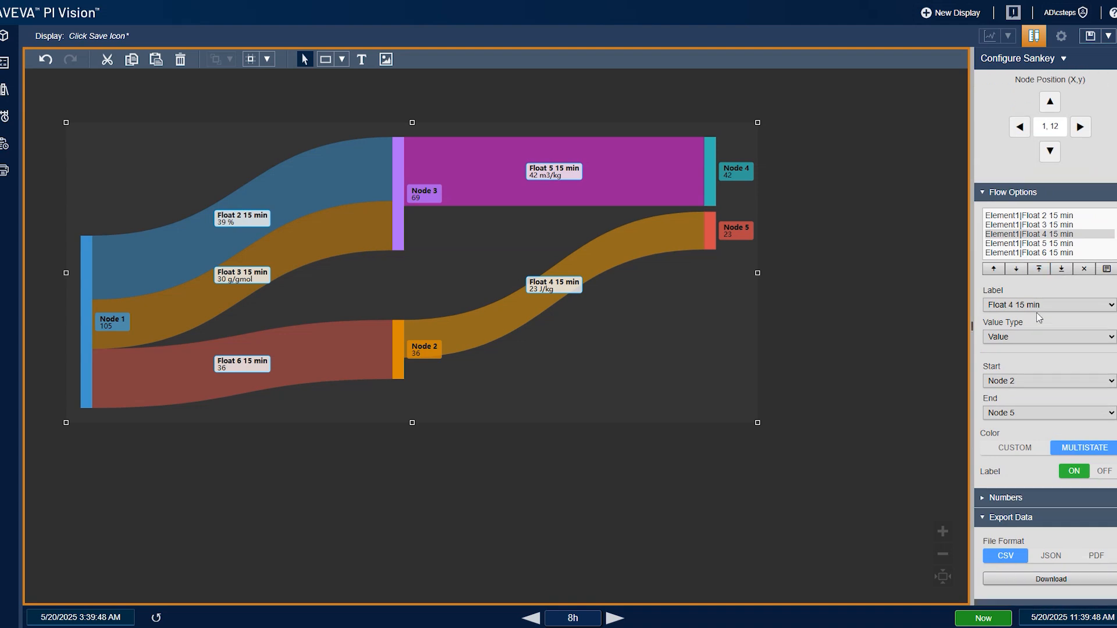
{"action": "left_click", "coordinate": [1043, 447]}
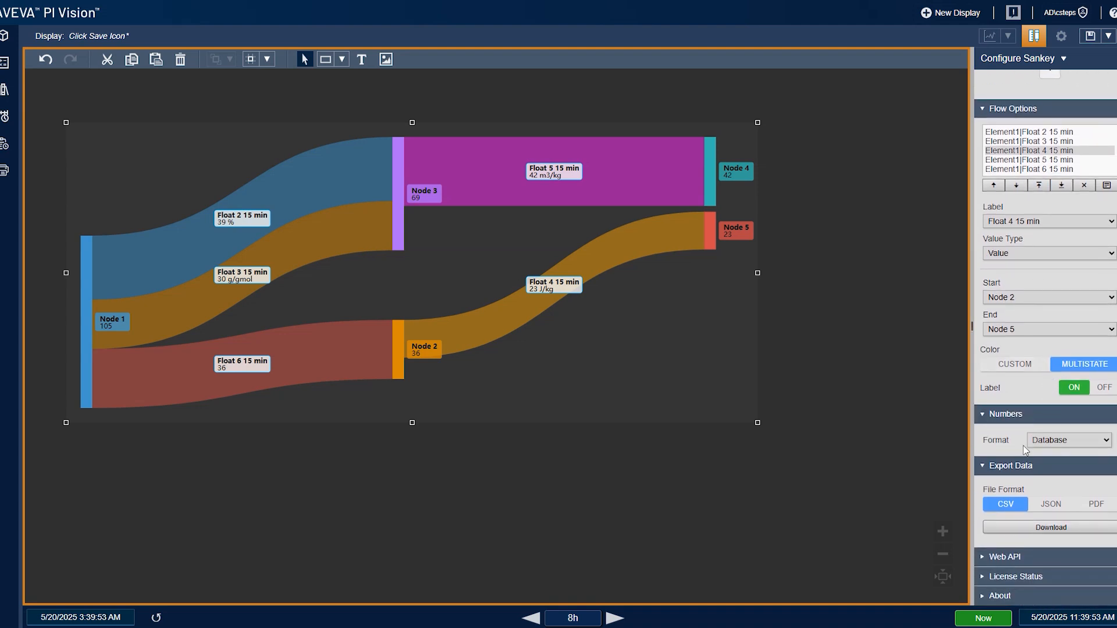
{"action": "left_click", "coordinate": [1074, 440]}
{"action": "left_click", "coordinate": [1034, 455]}
- Collapse the Data Labels settings section
{"action": "scroll", "coordinate": [1033, 413], "scroll_direction": "up", "scroll_amount": 7}
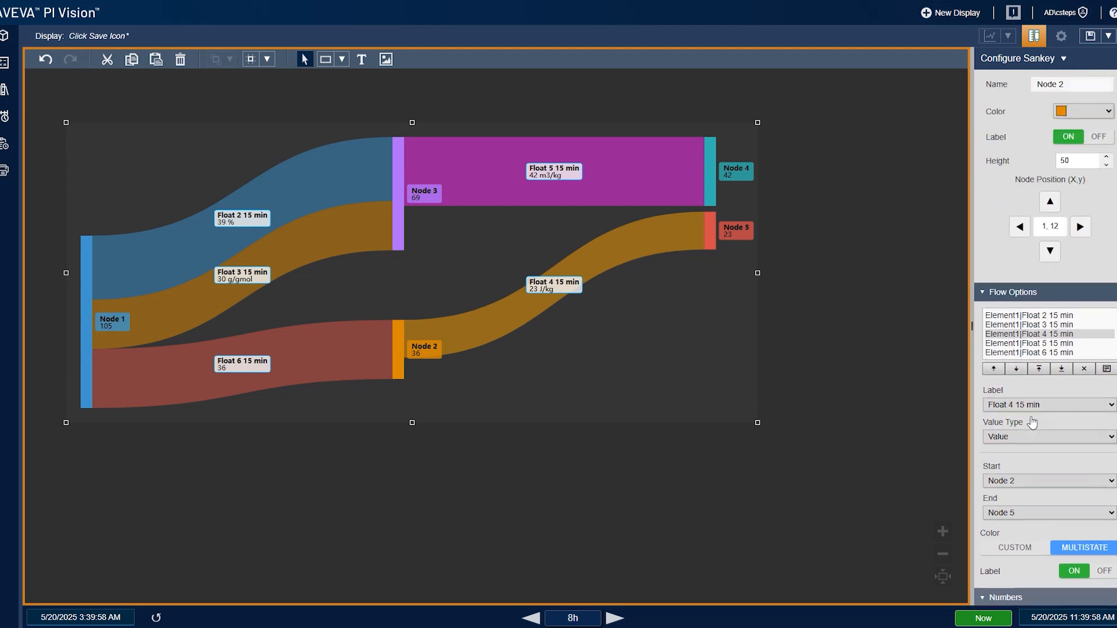
{"action": "left_click", "coordinate": [1008, 178]}
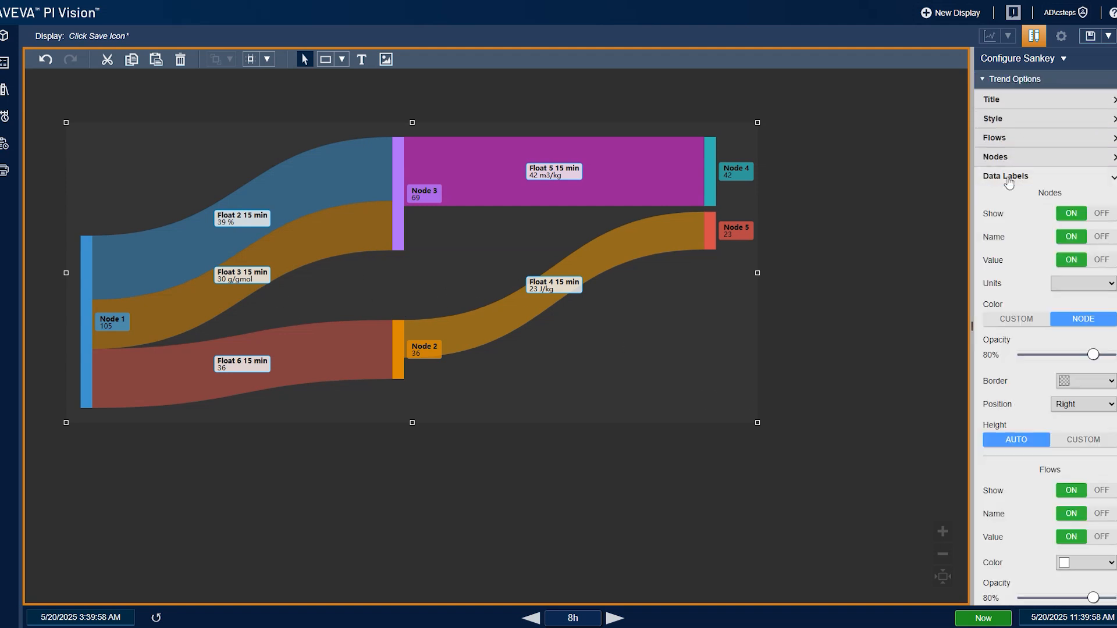
{"action": "left_click", "coordinate": [1008, 181]}
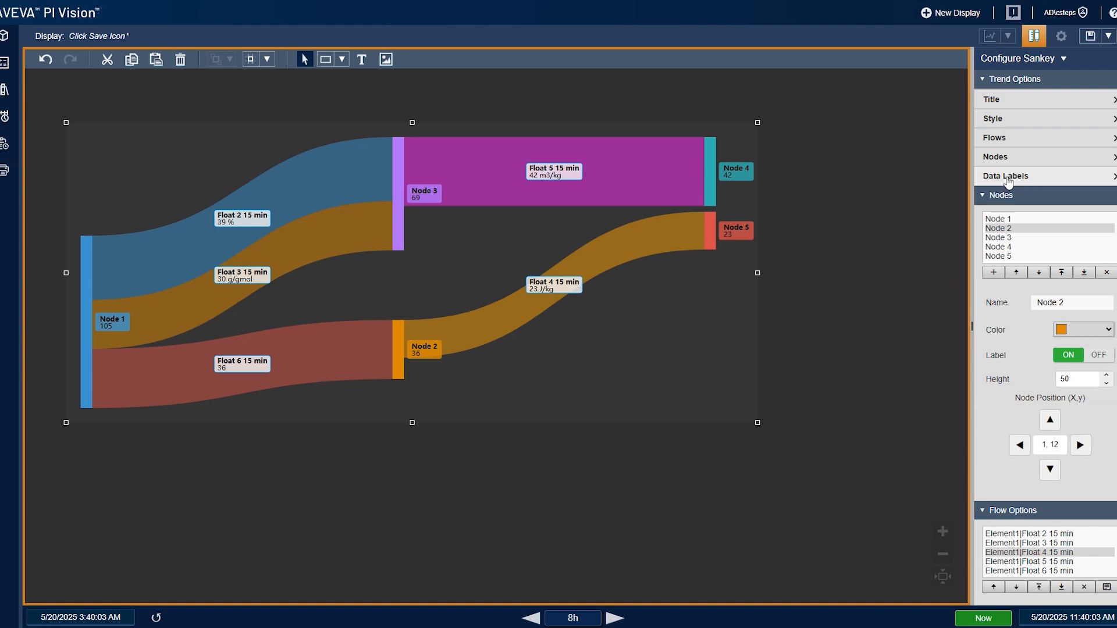